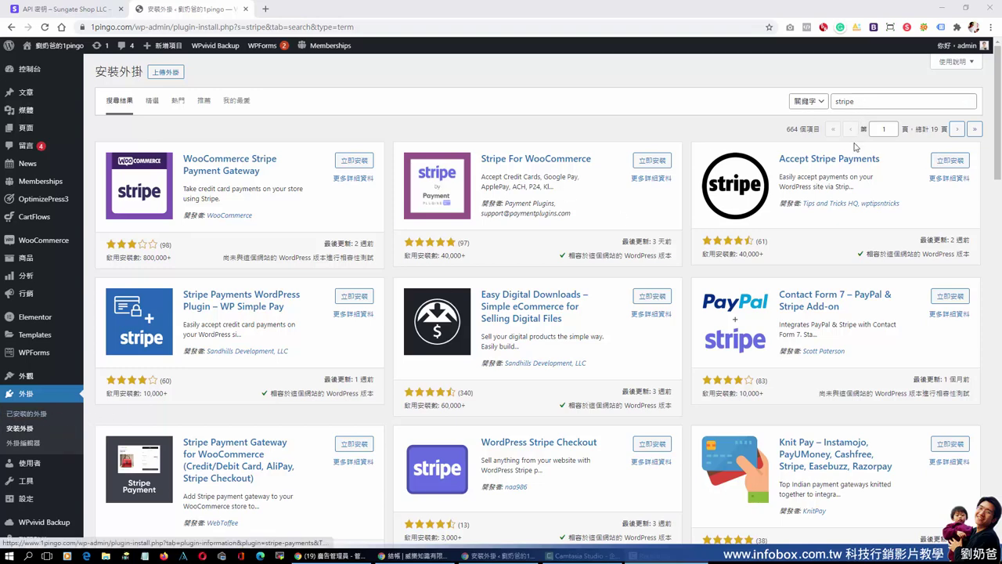
# Install and activate the WooCommerce Stripe Payment Gateway plugin by WooCommerce from the stripe search results.
pyautogui.doubleClick(879, 104)
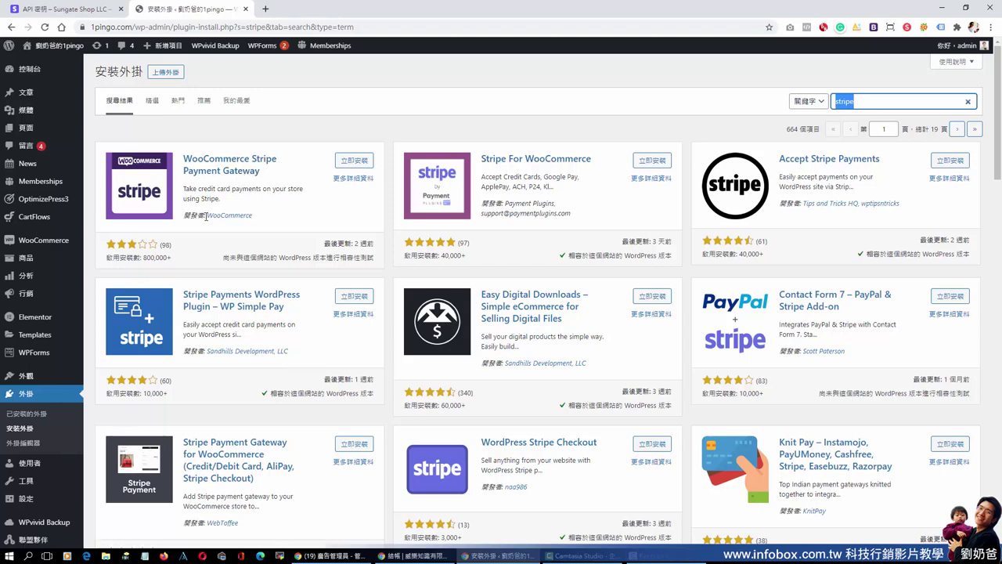
pyautogui.moveTo(207, 216); pyautogui.dragTo(272, 226)
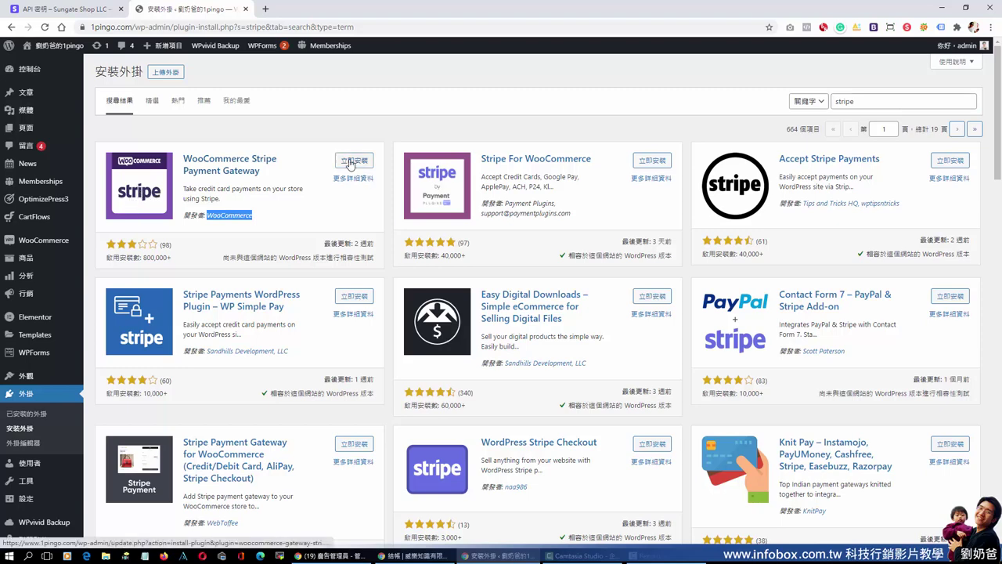
pyautogui.click(352, 162)
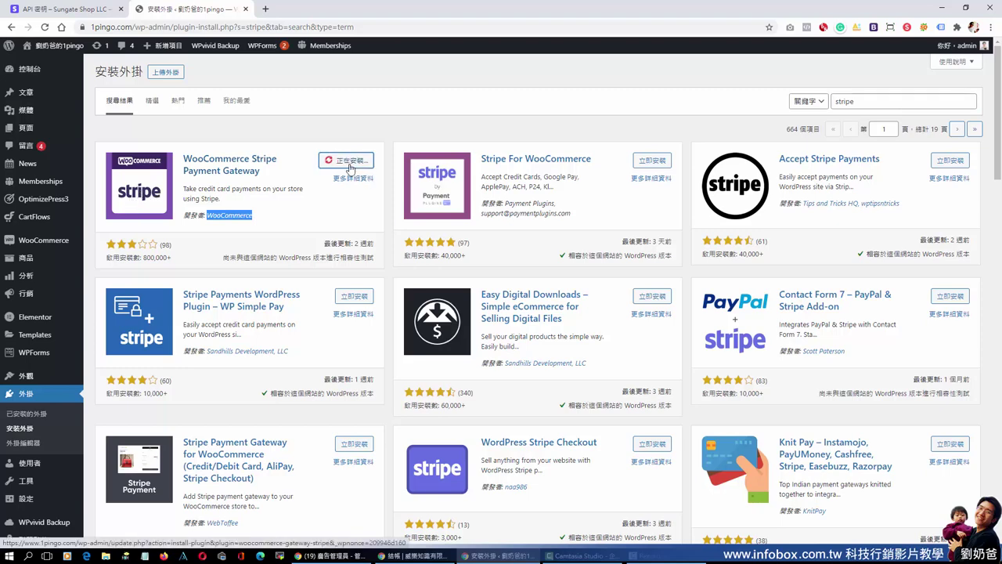
pyautogui.click(362, 165)
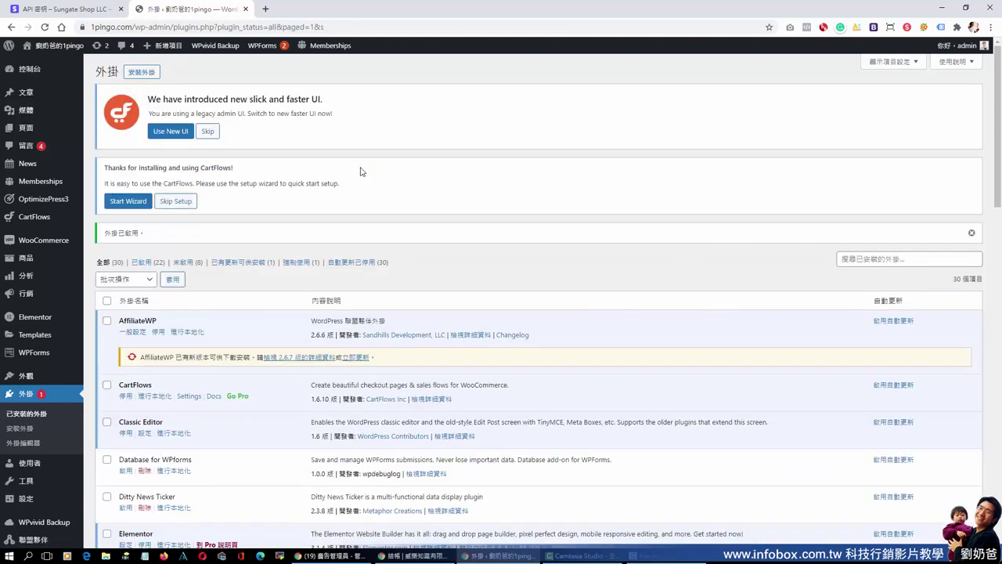
# Enable the Stripe credit card method in the WooCommerce payment settings and open its configuration page.
pyautogui.moveTo(47, 245)
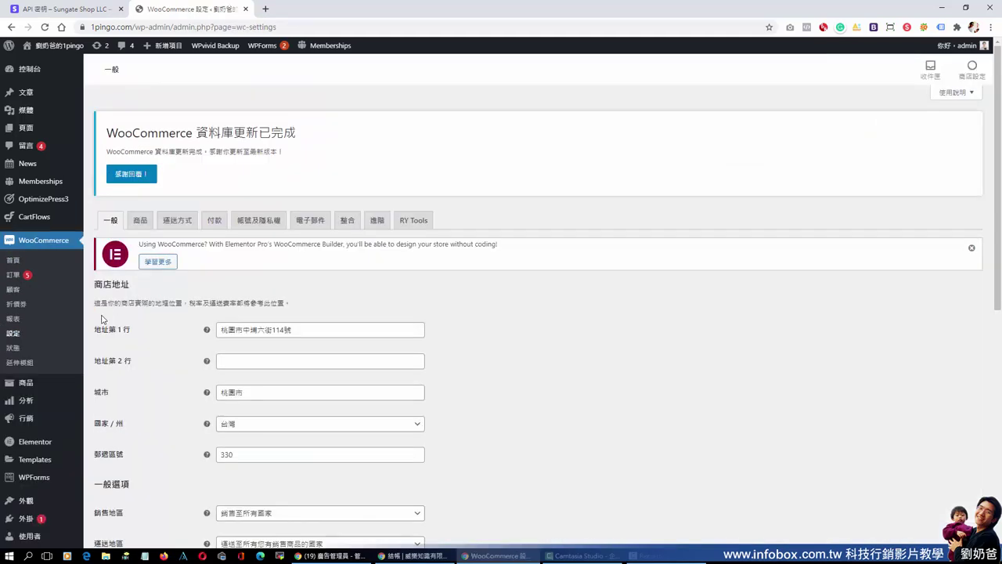
pyautogui.click(207, 225)
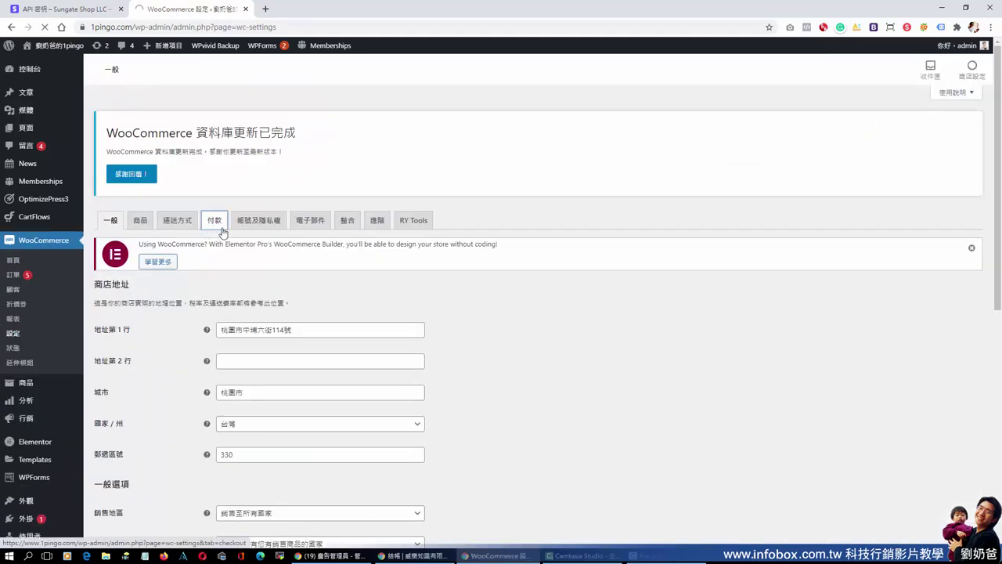
pyautogui.scroll(-5, 372, 331)
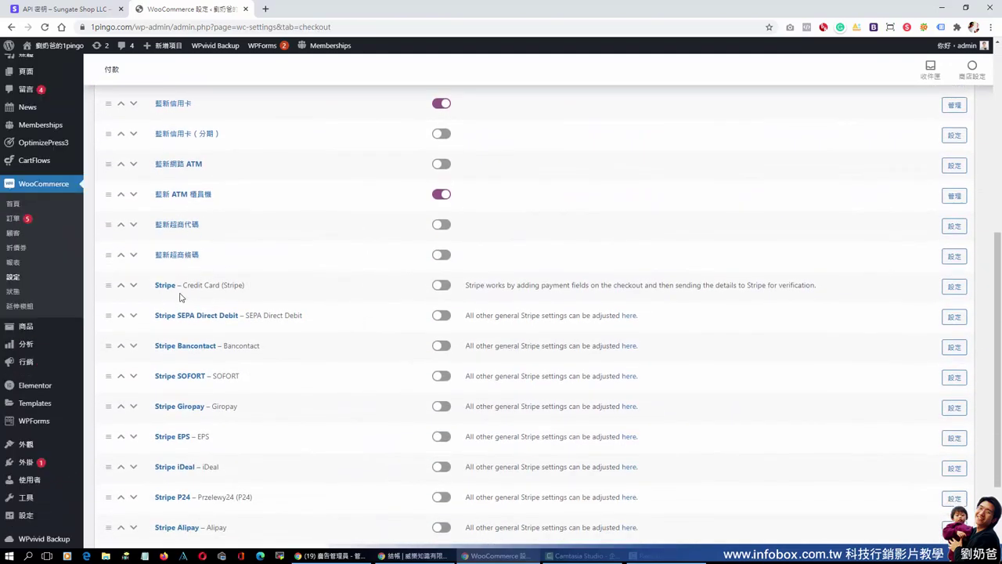
pyautogui.click(443, 287)
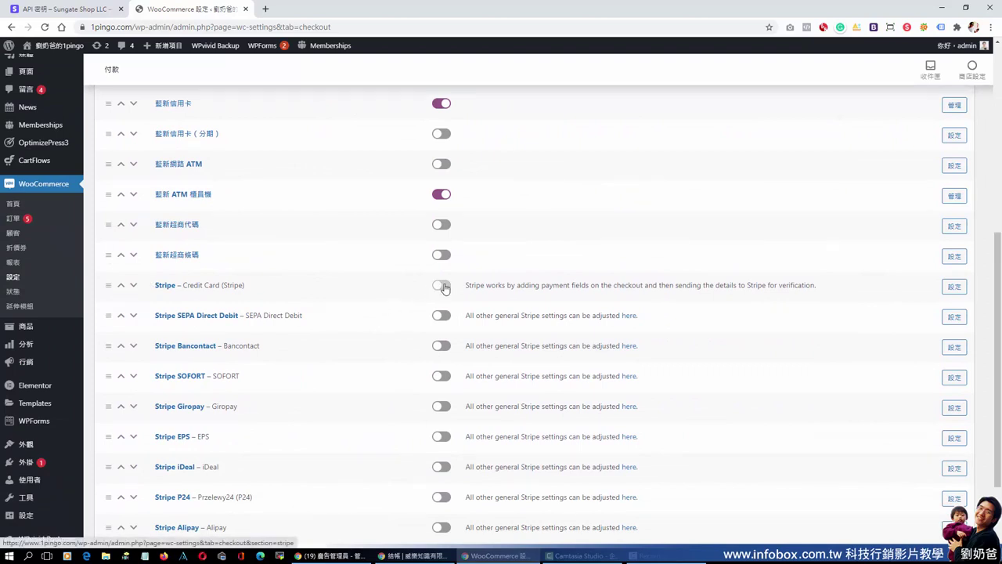
pyautogui.click(165, 286)
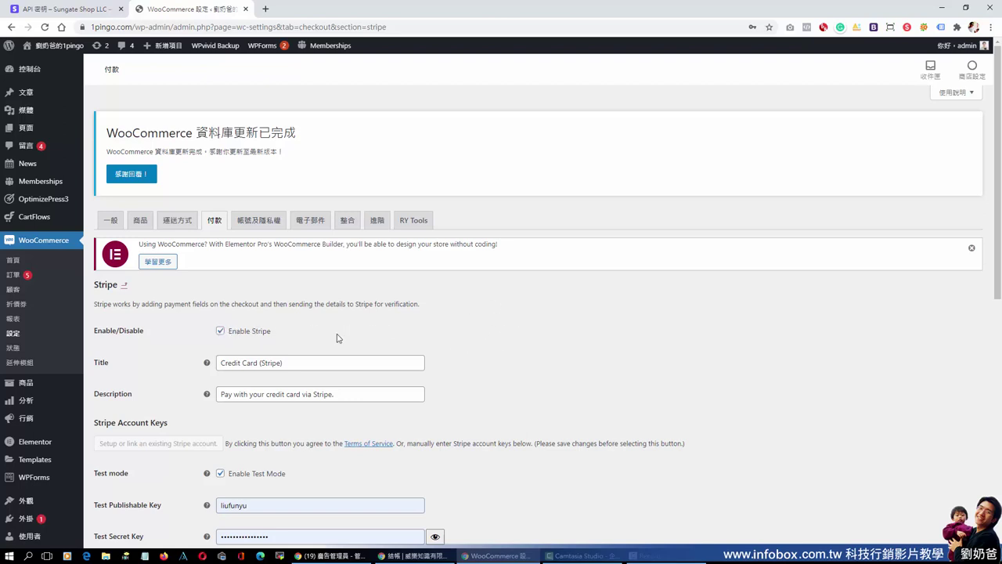
# Review the Title and Description fields of the Stripe payment method.
pyautogui.scroll(-2, 569, 346)
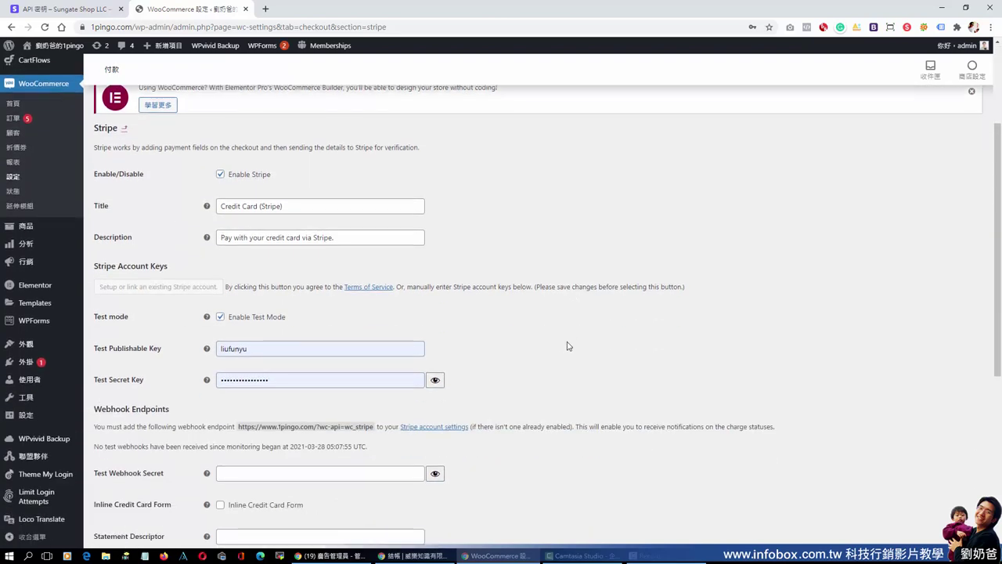
pyautogui.tripleClick(306, 210)
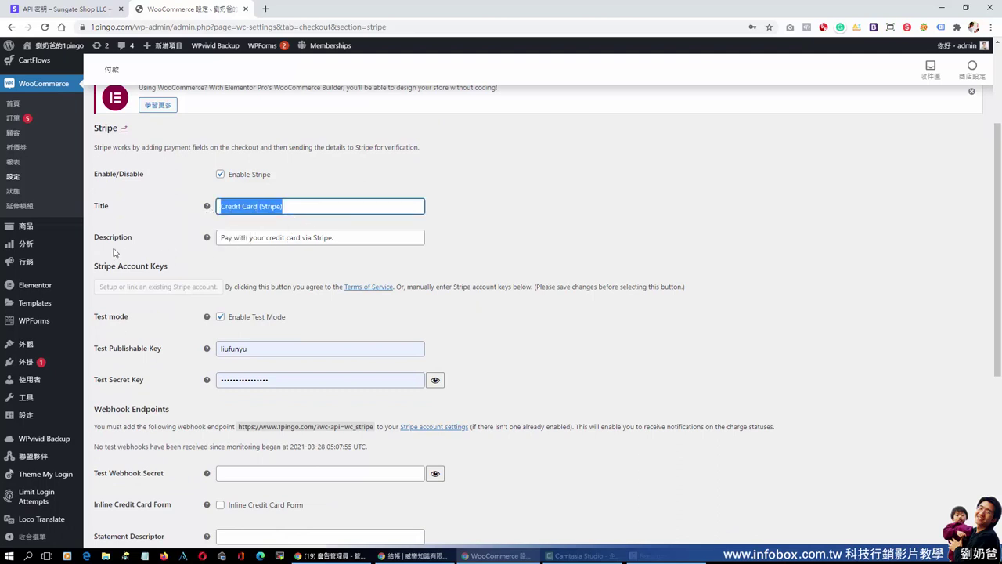
pyautogui.tripleClick(352, 237)
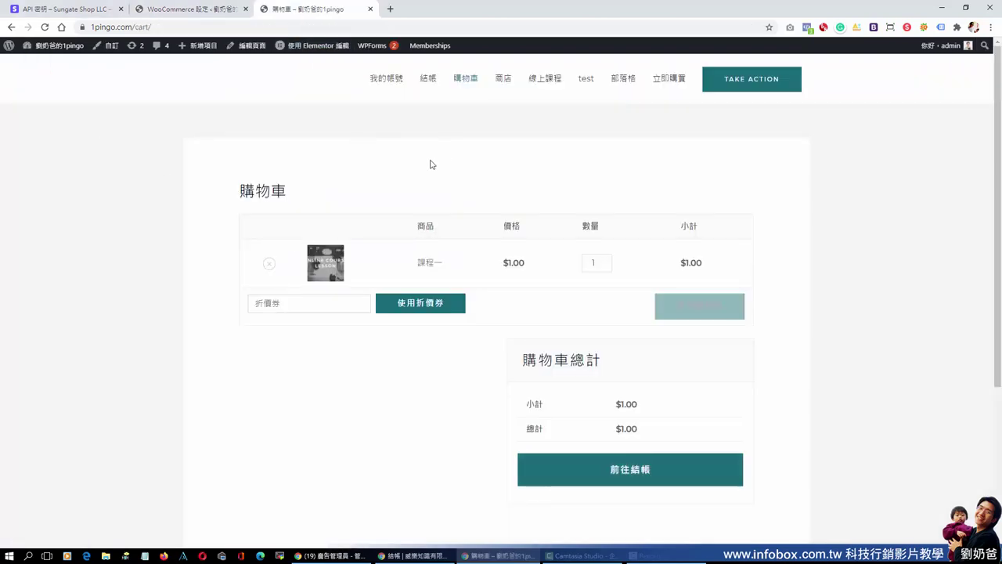
# Proceed from the store's shopping cart to checkout and examine the payment methods offered with the order.
pyautogui.scroll(-2, 517, 211)
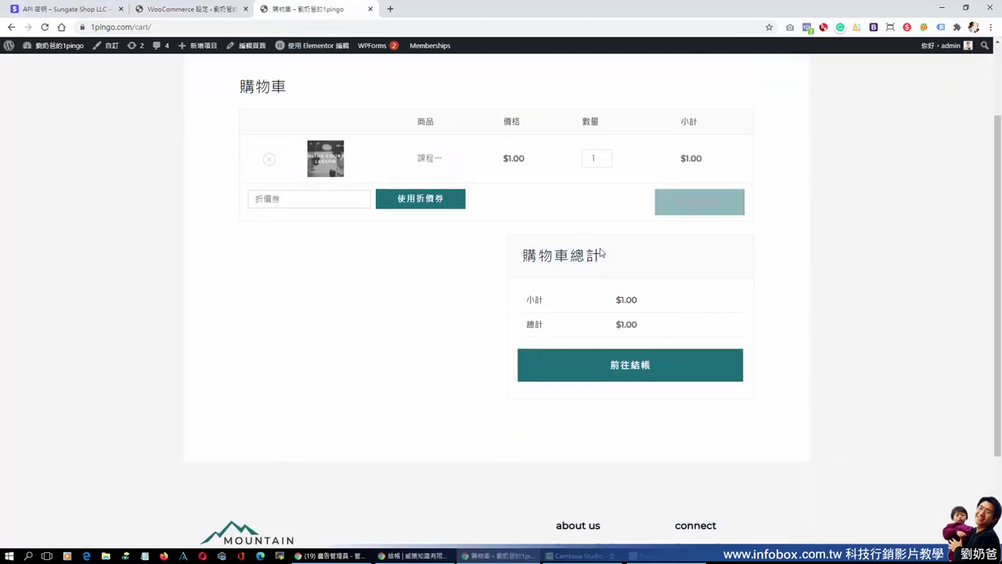
pyautogui.click(656, 368)
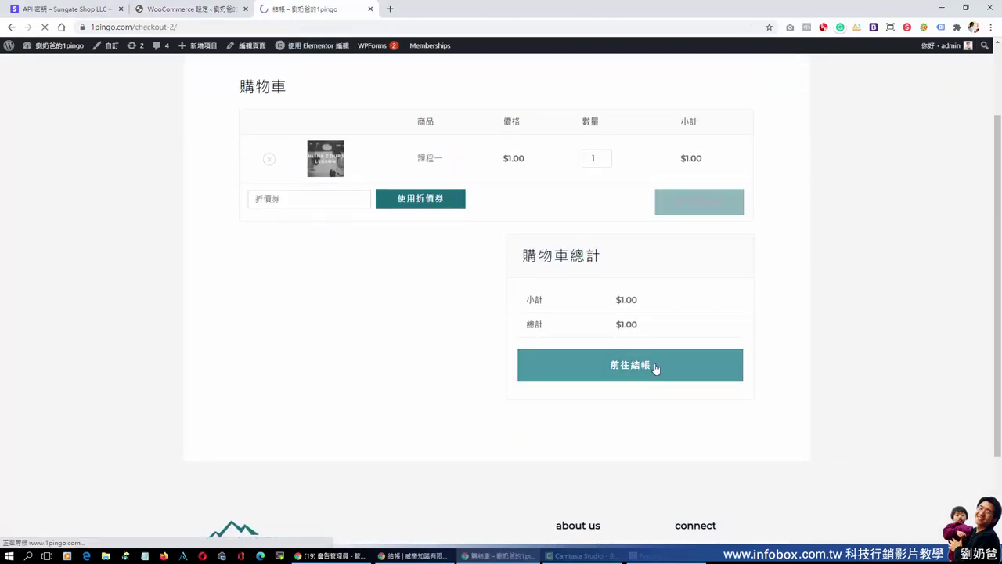
pyautogui.scroll(-1, 666, 328)
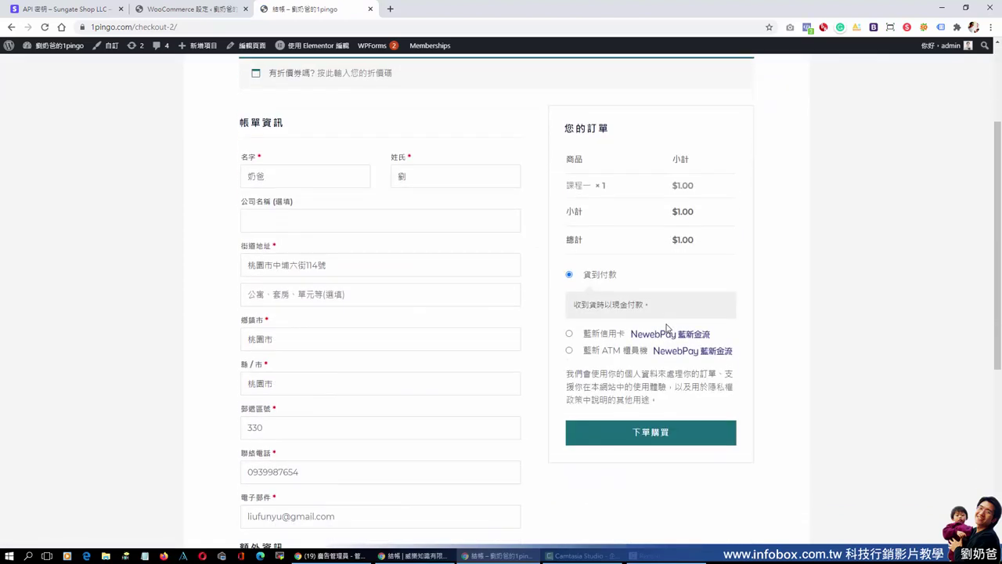
pyautogui.scroll(-1, 627, 281)
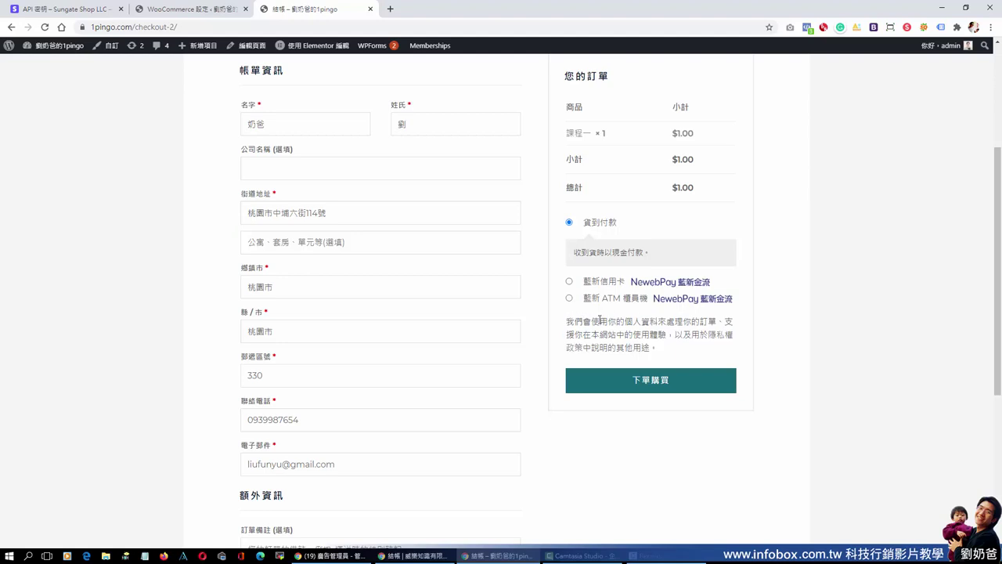
# Return to the Stripe settings and switch test mode off and back on to compare the live and test key fields.
pyautogui.click(188, 8)
pyautogui.moveTo(286, 206); pyautogui.dragTo(213, 206)
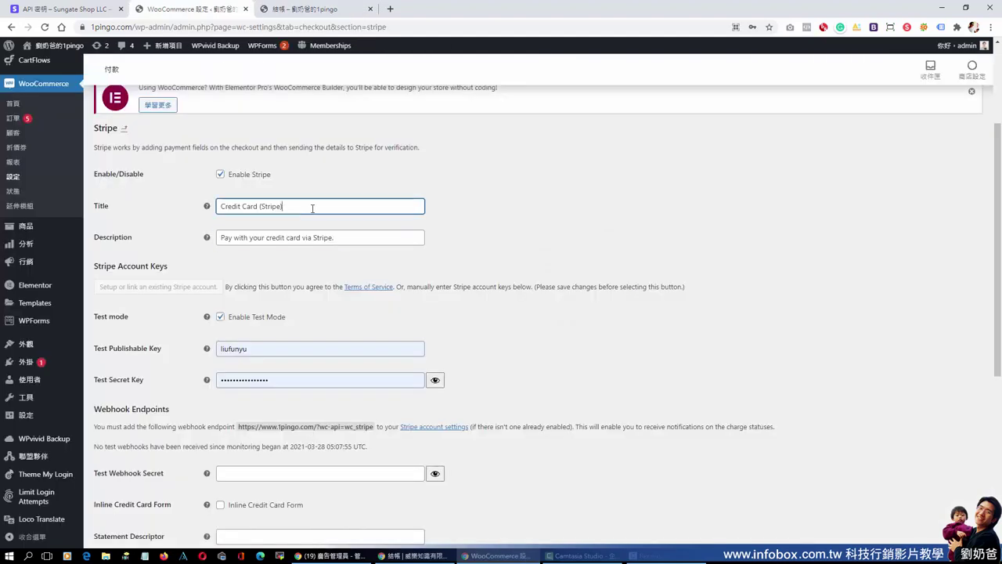
pyautogui.tripleClick(342, 238)
pyautogui.scroll(-1, 342, 239)
pyautogui.click(221, 213)
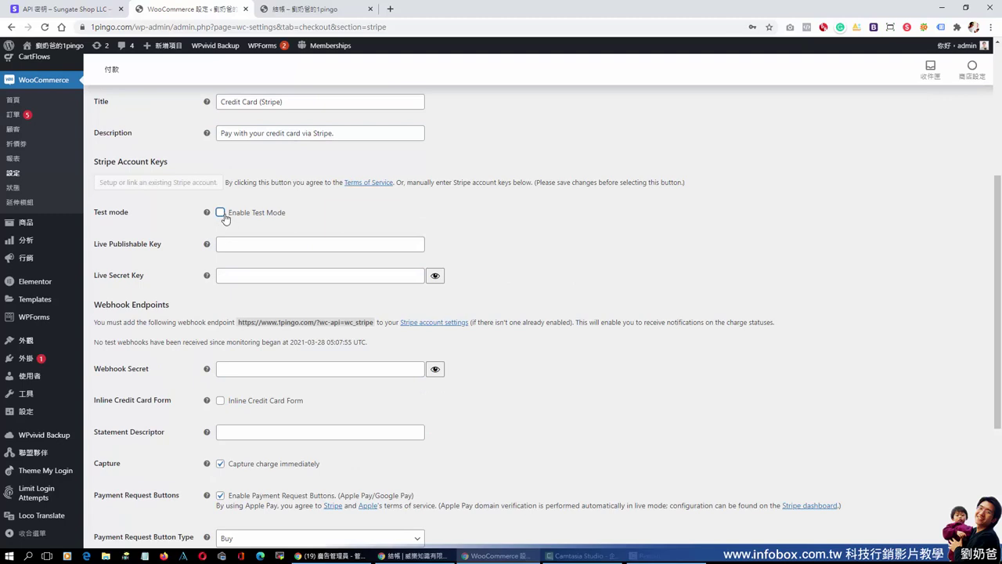
pyautogui.click(221, 213)
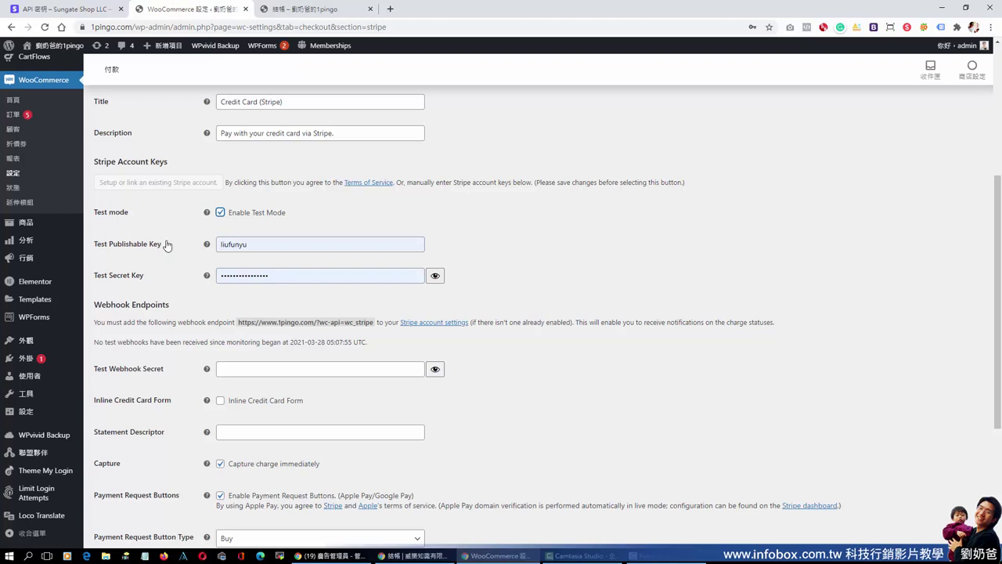
# Examine the list of countries supported by Stripe on stripe.com/global.
pyautogui.click(169, 183)
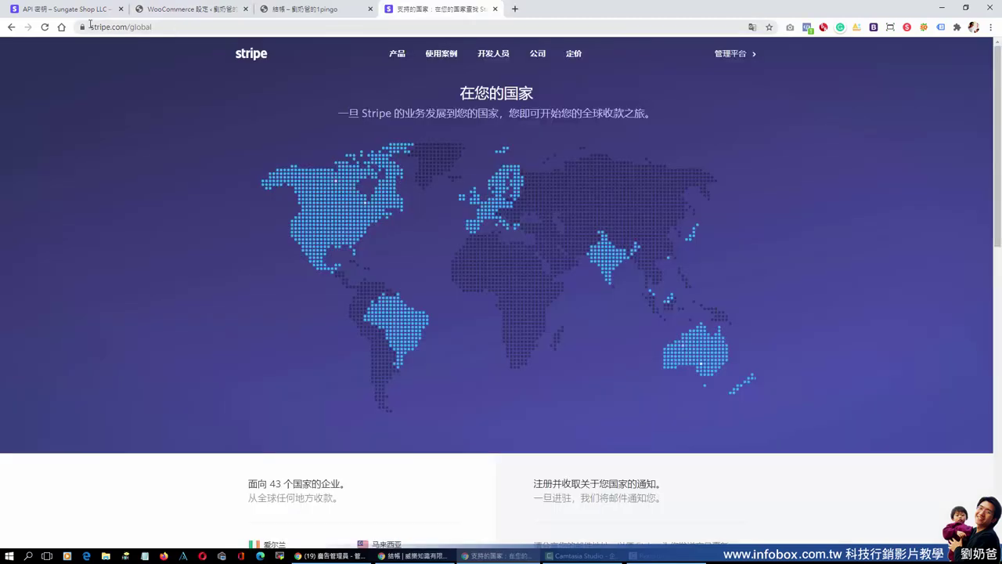
pyautogui.moveTo(90, 26)
pyautogui.mouseDown()
pyautogui.moveTo(153, 26)
pyautogui.moveTo(90, 27)
pyautogui.mouseUp()
pyautogui.click(164, 27)
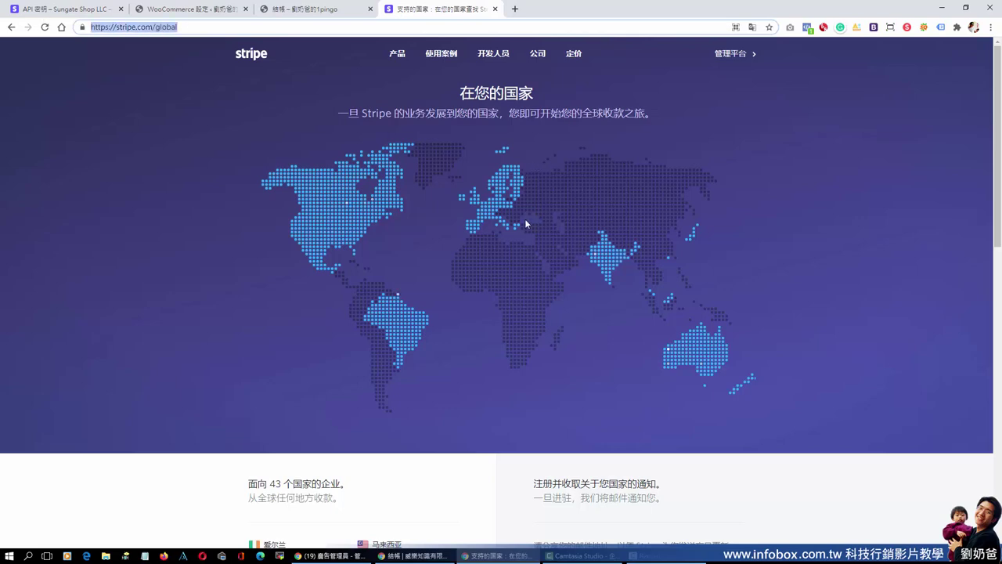
pyautogui.scroll(-5, 689, 337)
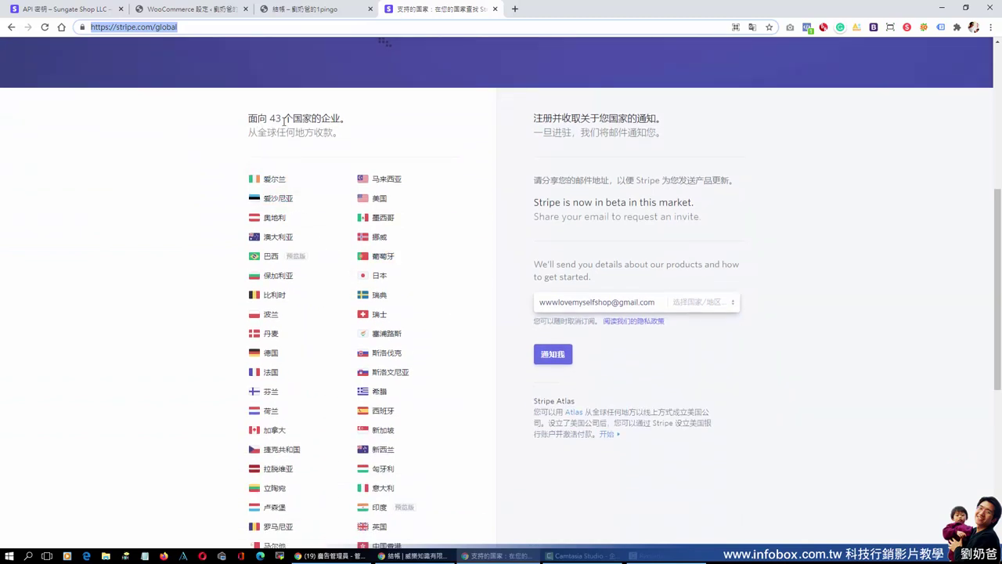
pyautogui.moveTo(269, 119); pyautogui.dragTo(304, 118)
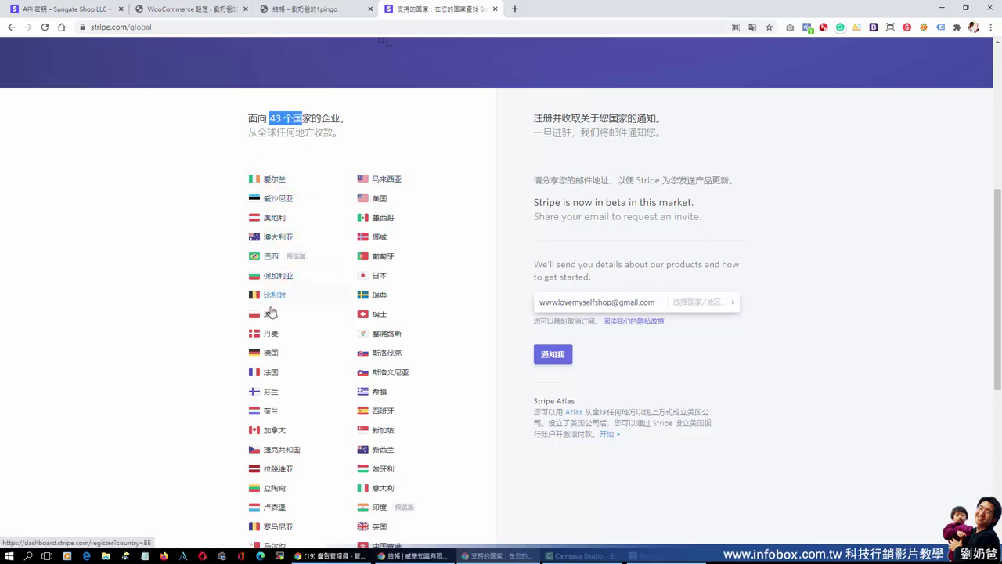
pyautogui.scroll(-2, 300, 268)
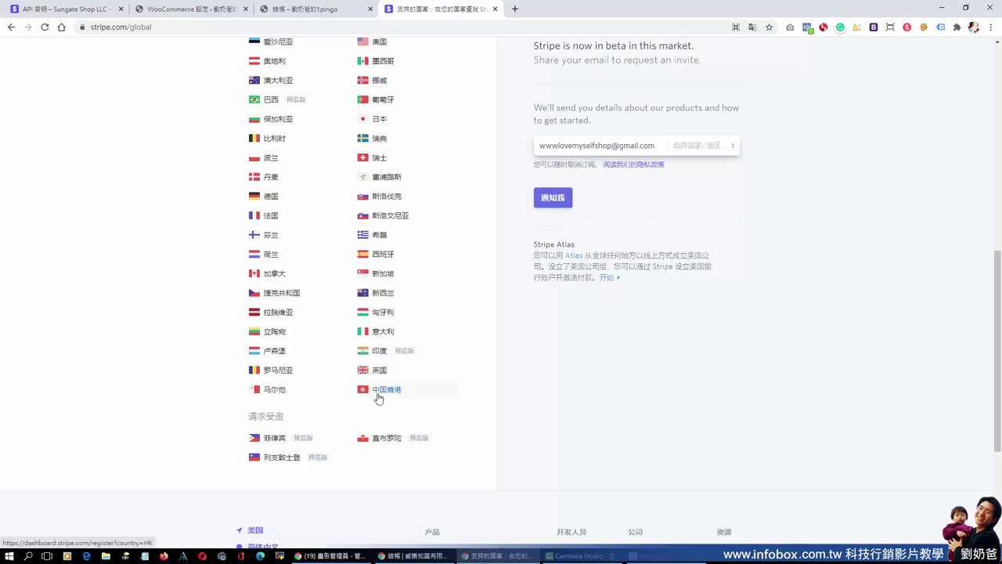
pyautogui.scroll(2, 377, 398)
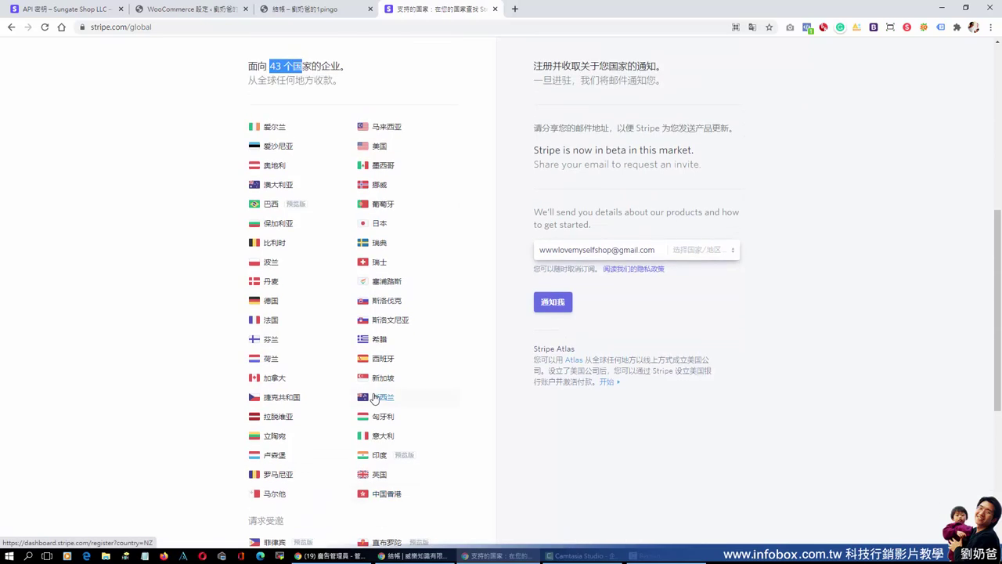
pyautogui.scroll(-5, 441, 228)
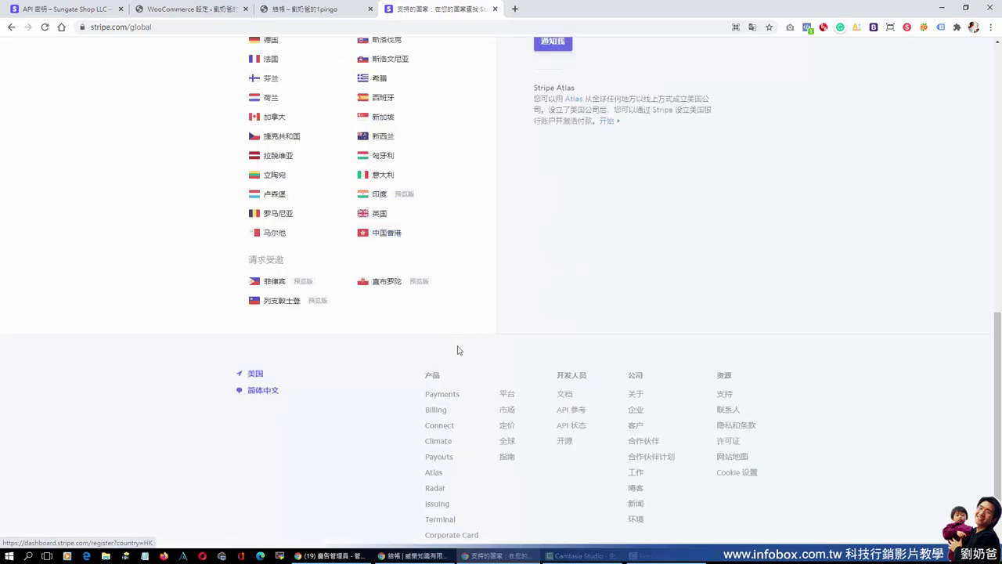
pyautogui.scroll(4, 441, 347)
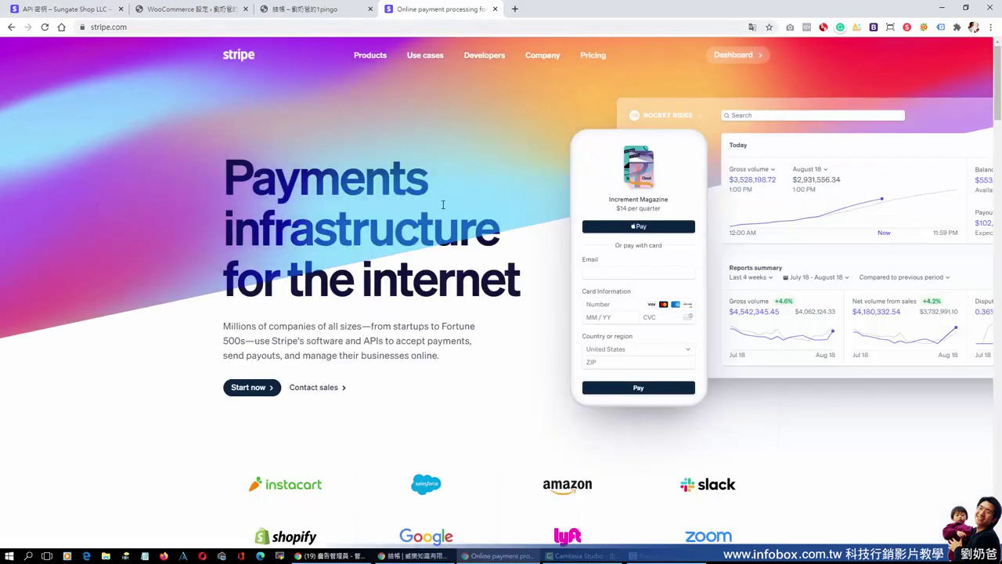
# Open the Stripe dashboard from the stripe.com home page and switch the test data view on and back off.
pyautogui.scroll(-2, 441, 206)
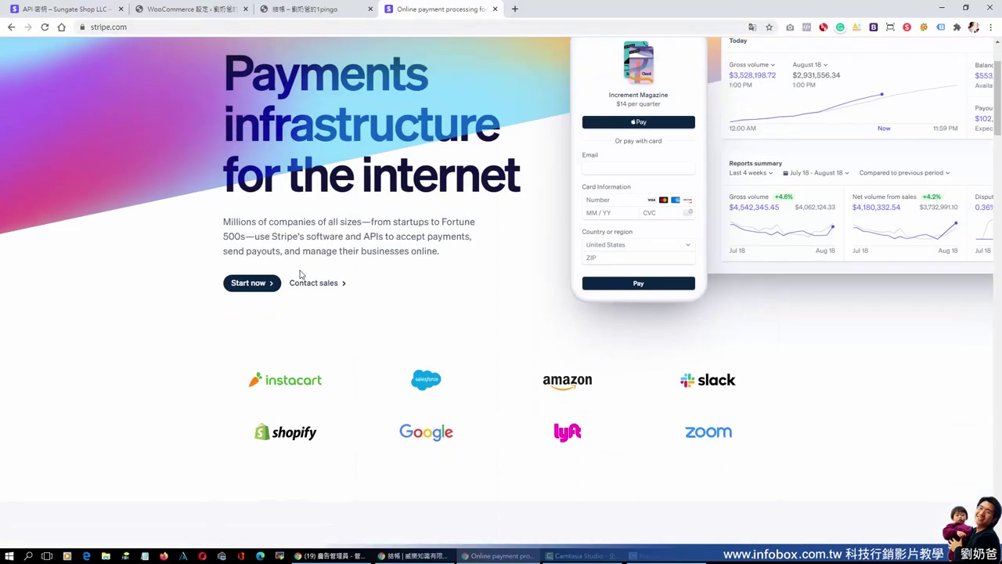
pyautogui.scroll(2, 300, 273)
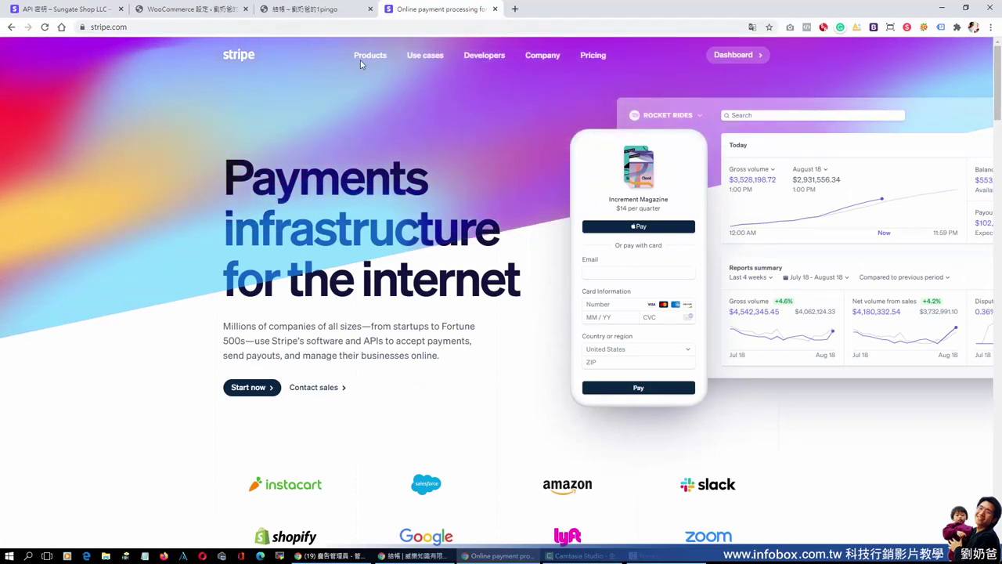
pyautogui.click(725, 61)
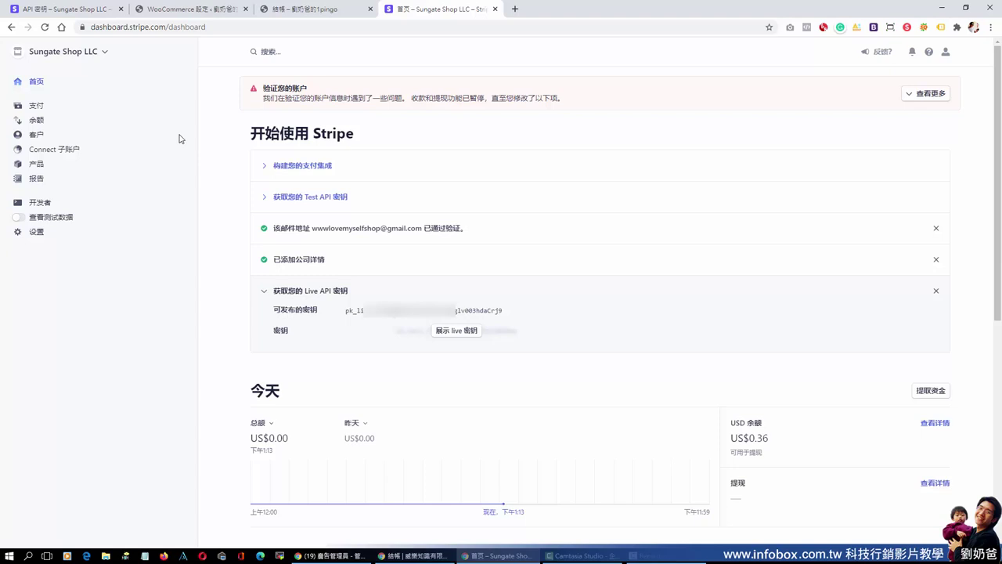
pyautogui.click(17, 218)
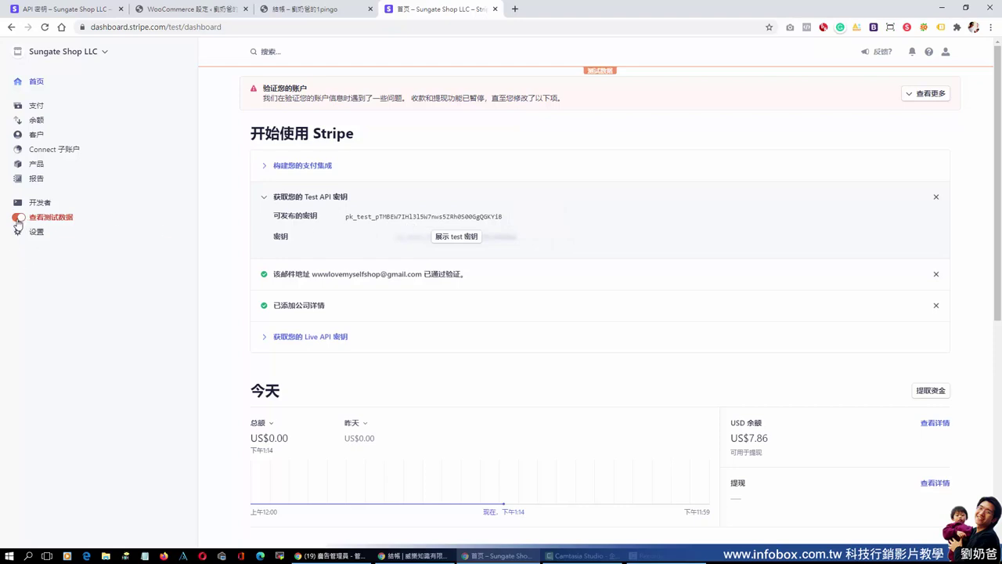
pyautogui.click(17, 219)
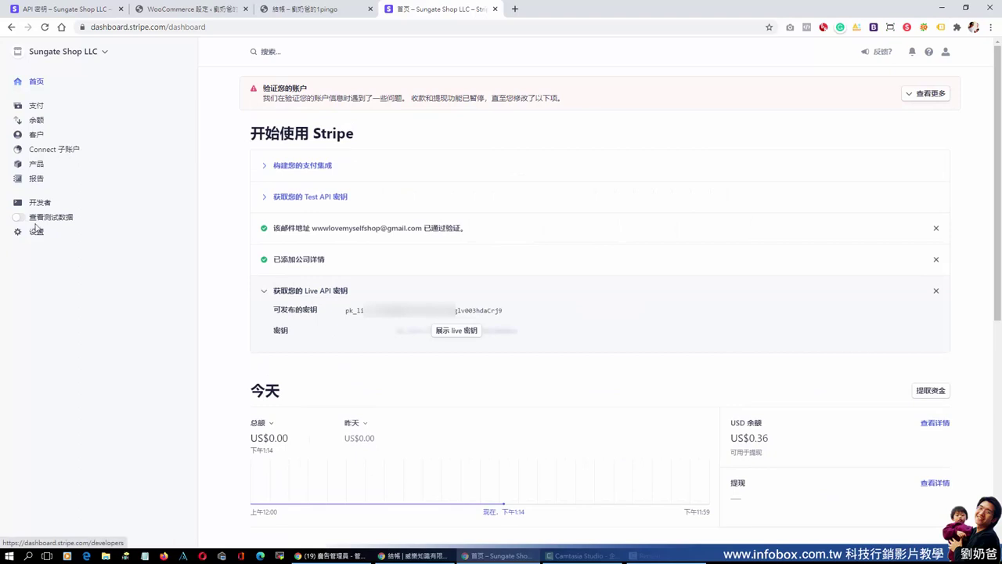
# Copy the live publishable key from the API keys page in Stripe's developer section and return to the WooCommerce Stripe settings.
pyautogui.click(31, 203)
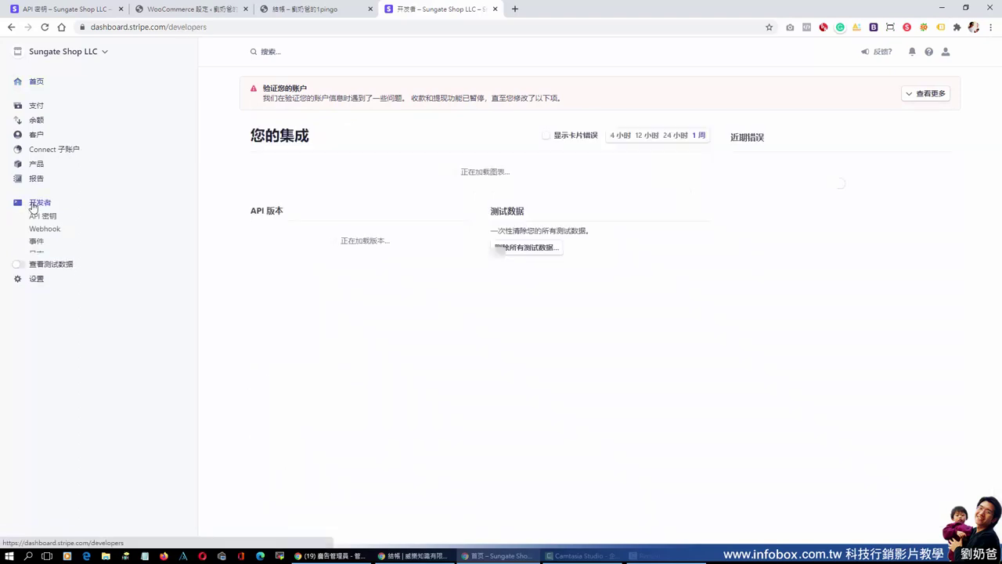
pyautogui.click(43, 219)
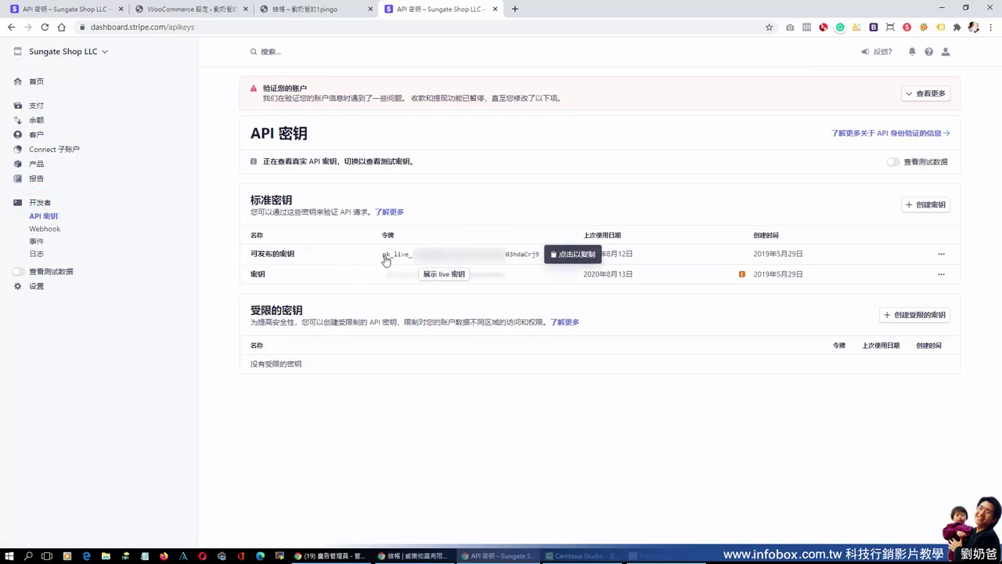
pyautogui.click(490, 258)
pyautogui.click(211, 10)
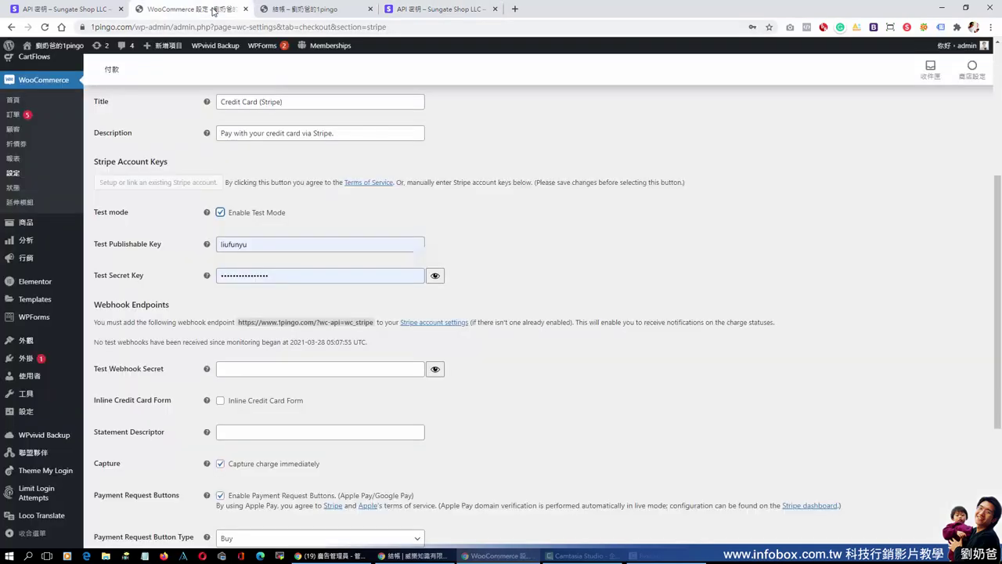
# Turn off test mode in the Stripe settings and paste the copied key into the Live Publishable Key field.
pyautogui.scroll(2, 407, 235)
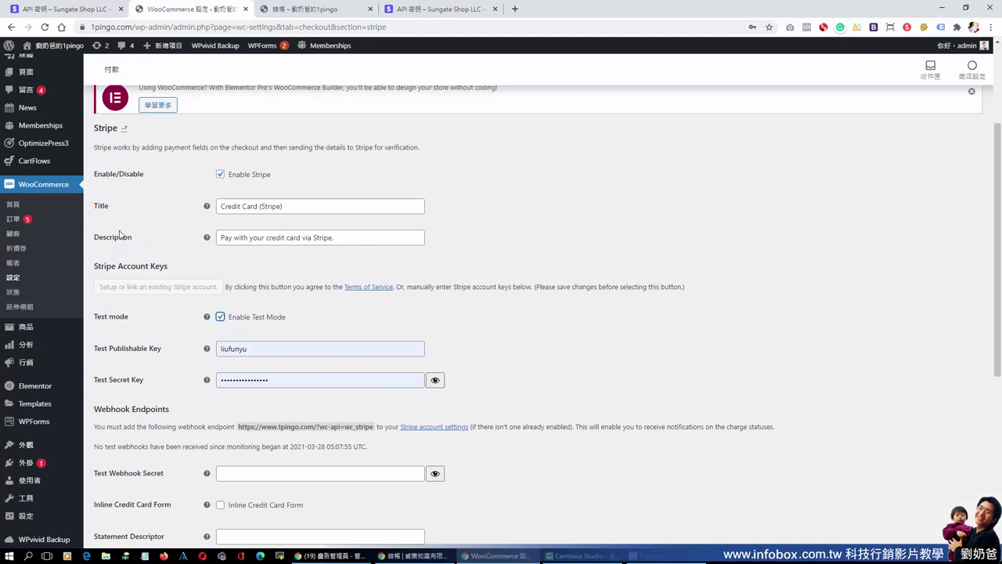
pyautogui.click(220, 317)
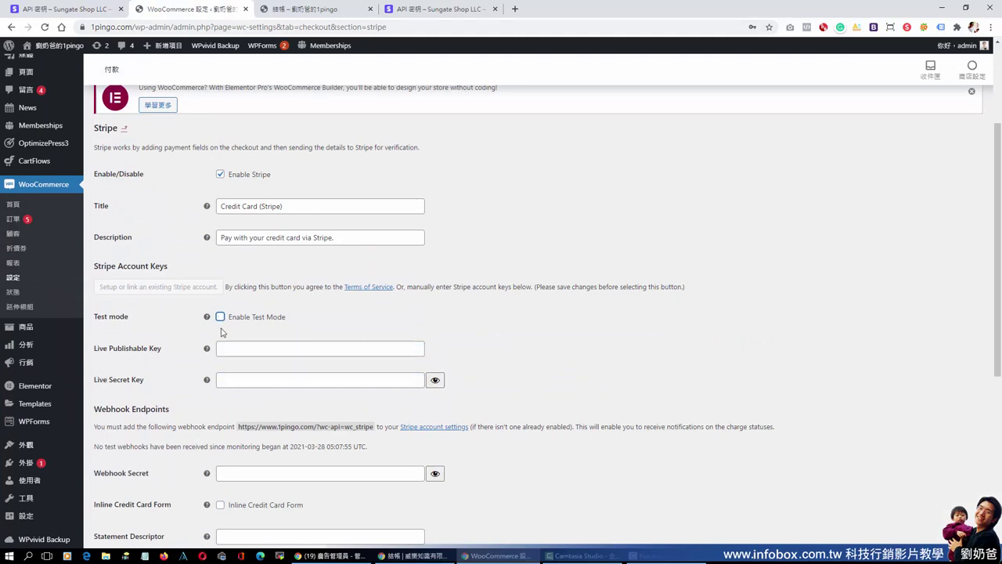
pyautogui.click(238, 352)
pyautogui.rightClick(238, 351)
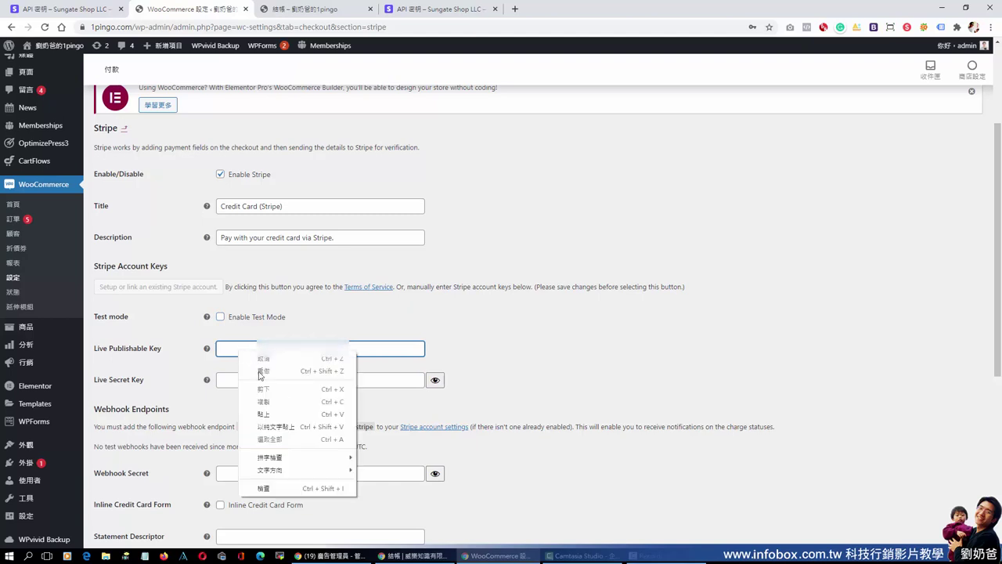
pyautogui.click(264, 415)
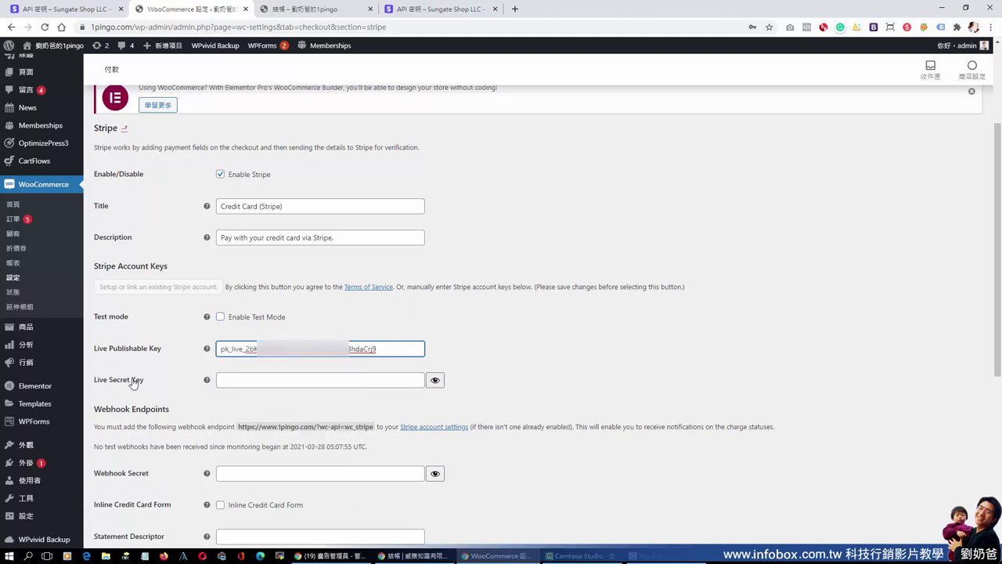
# Reveal and copy the live secret key in the Stripe dashboard, and paste it into the Live Secret Key field in WooCommerce.
pyautogui.click(395, 10)
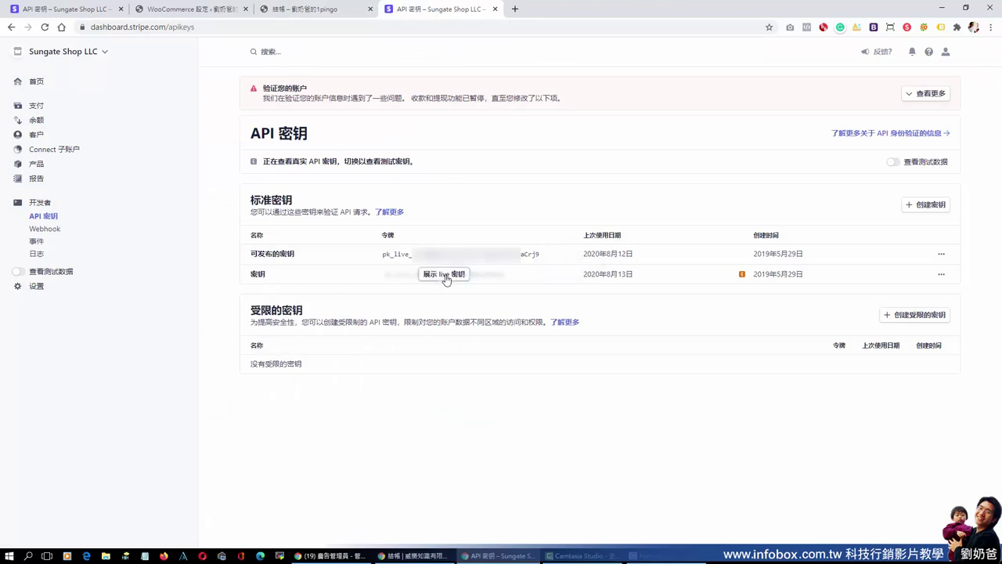
pyautogui.click(445, 274)
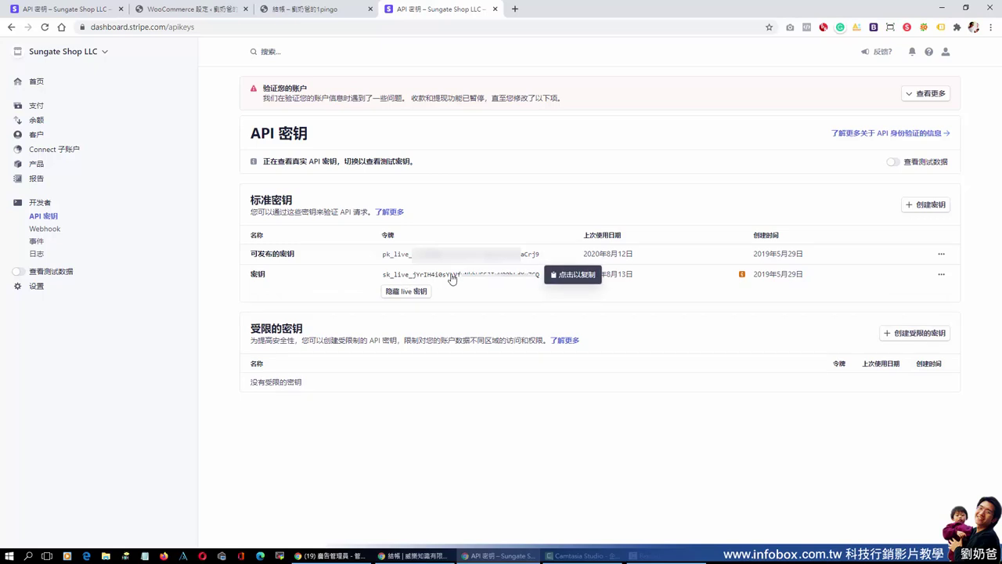
pyautogui.click(448, 278)
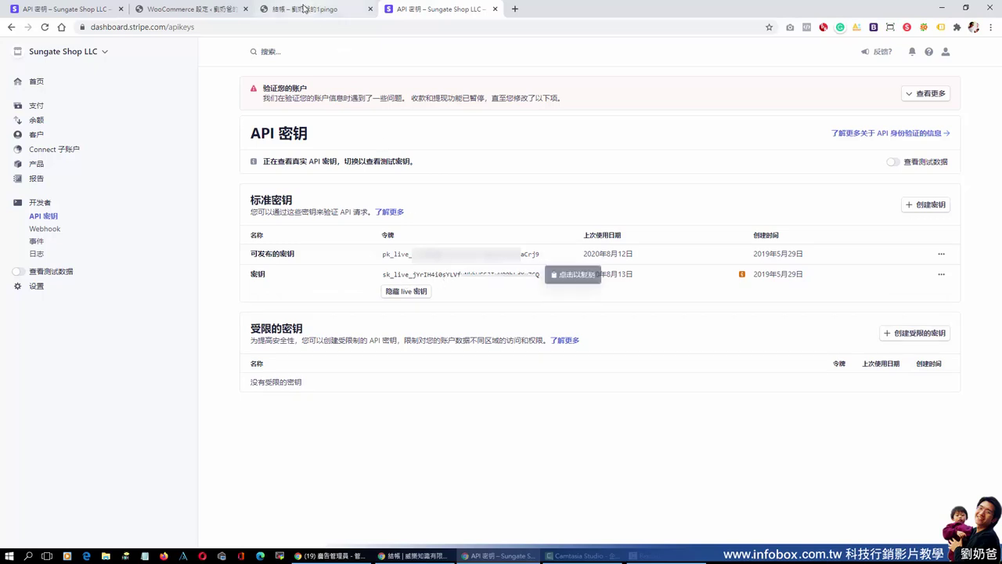
pyautogui.click(219, 12)
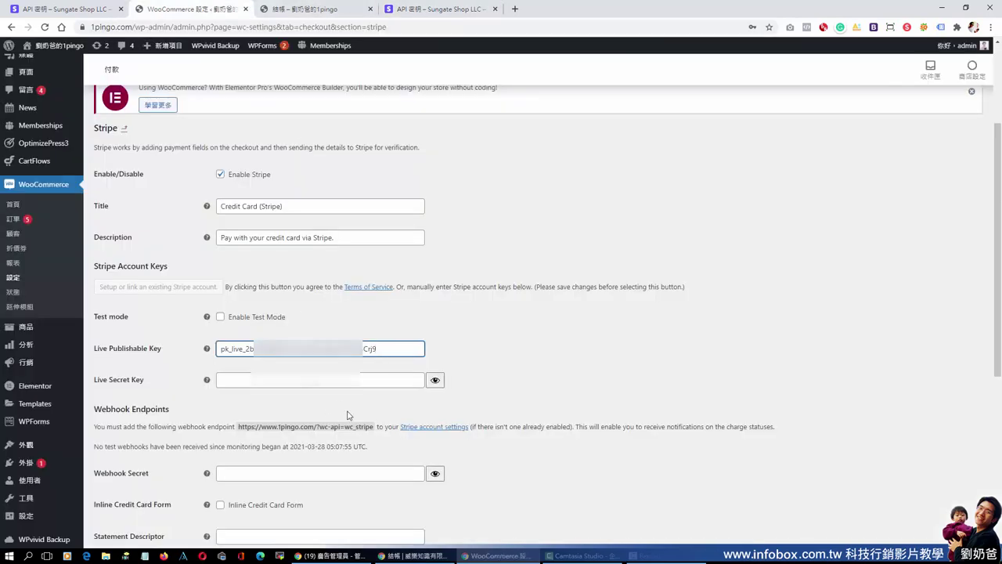
pyautogui.click(241, 383)
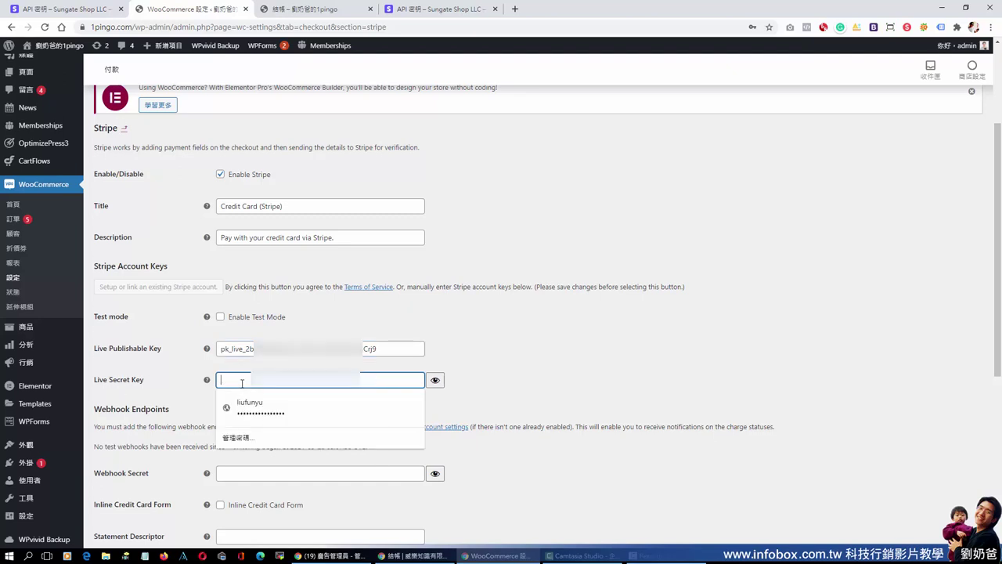
pyautogui.rightClick(242, 382)
pyautogui.click(280, 429)
pyautogui.click(555, 371)
pyautogui.scroll(-2, 556, 371)
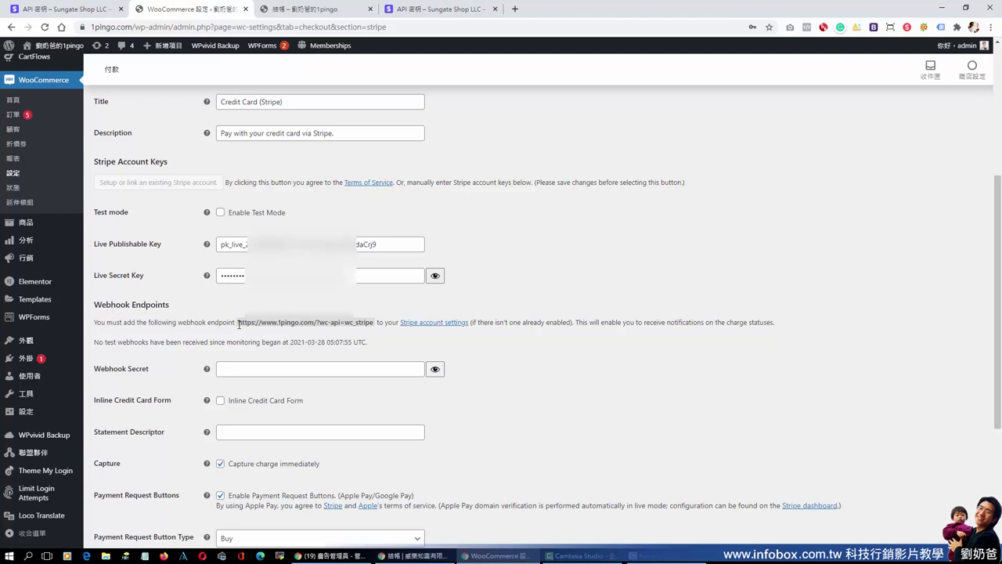
pyautogui.moveTo(238, 323)
pyautogui.mouseDown()
pyautogui.moveTo(376, 322)
pyautogui.moveTo(240, 323)
pyautogui.mouseUp()
pyautogui.click(367, 321)
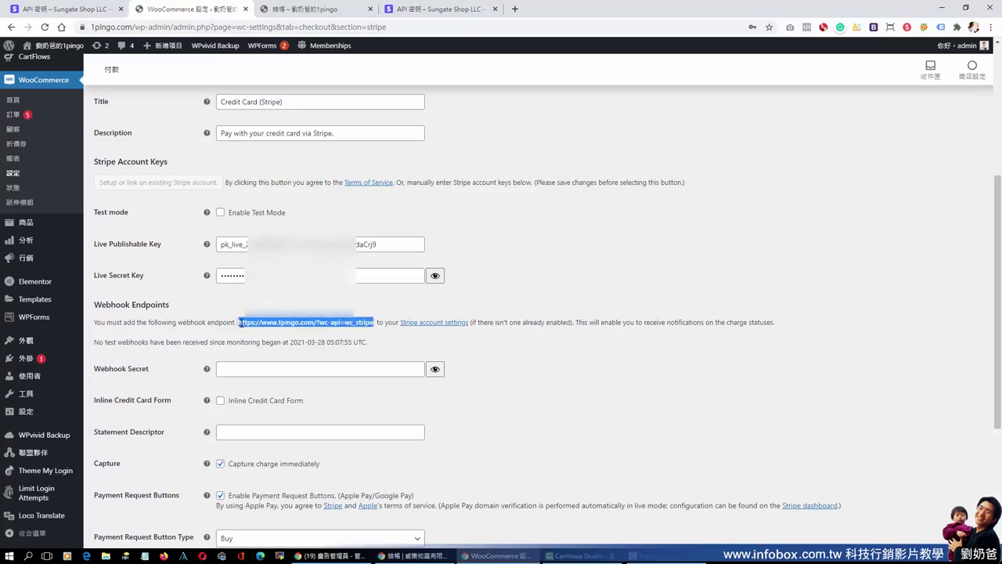
pyautogui.rightClick(240, 323)
pyautogui.click(263, 330)
pyautogui.click(426, 10)
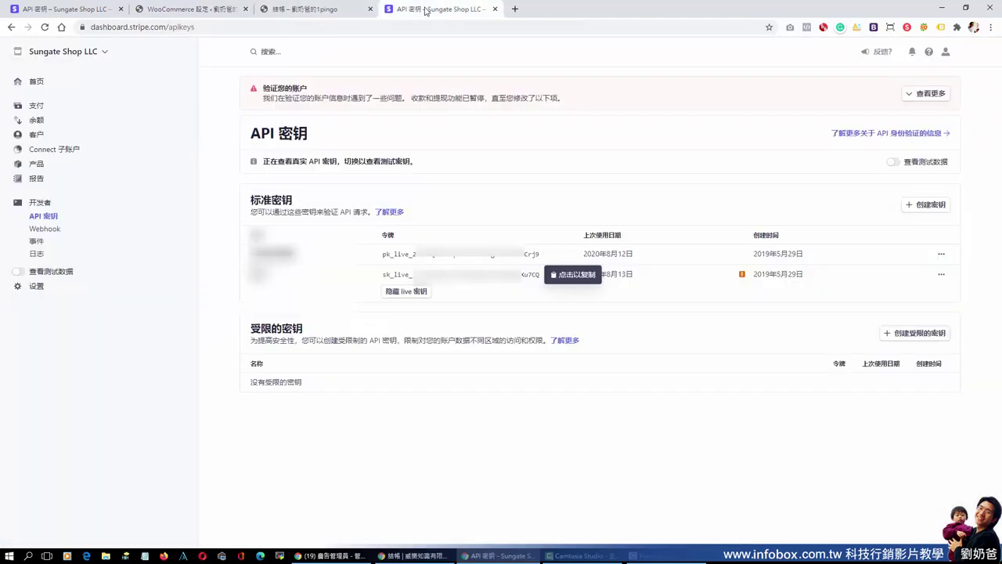
pyautogui.click(47, 231)
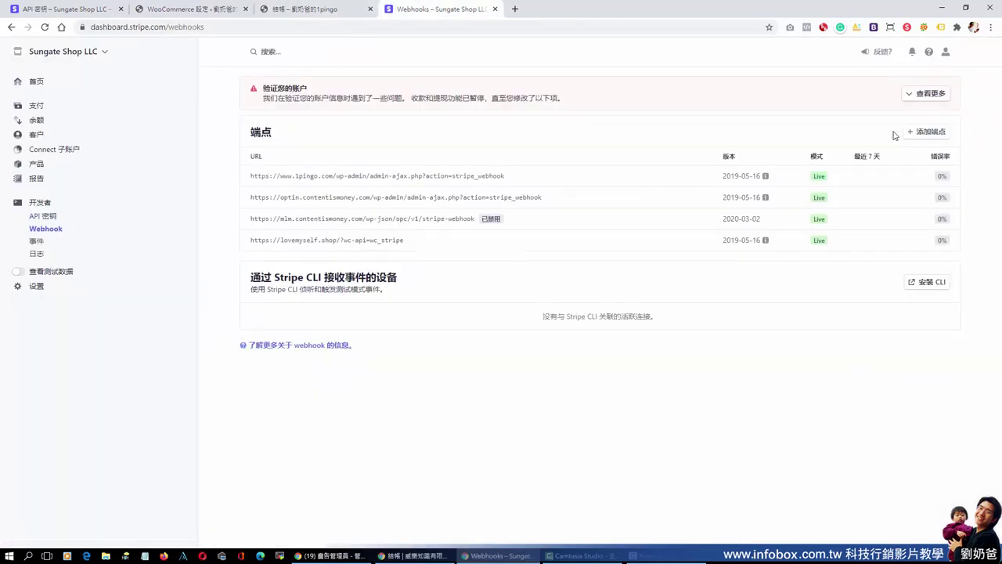
pyautogui.click(939, 133)
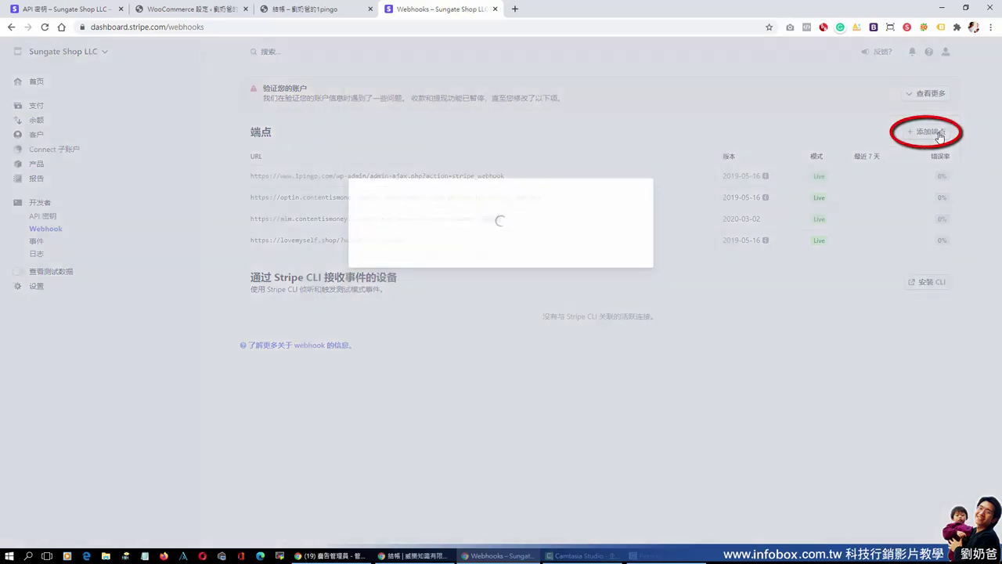
pyautogui.click(407, 129)
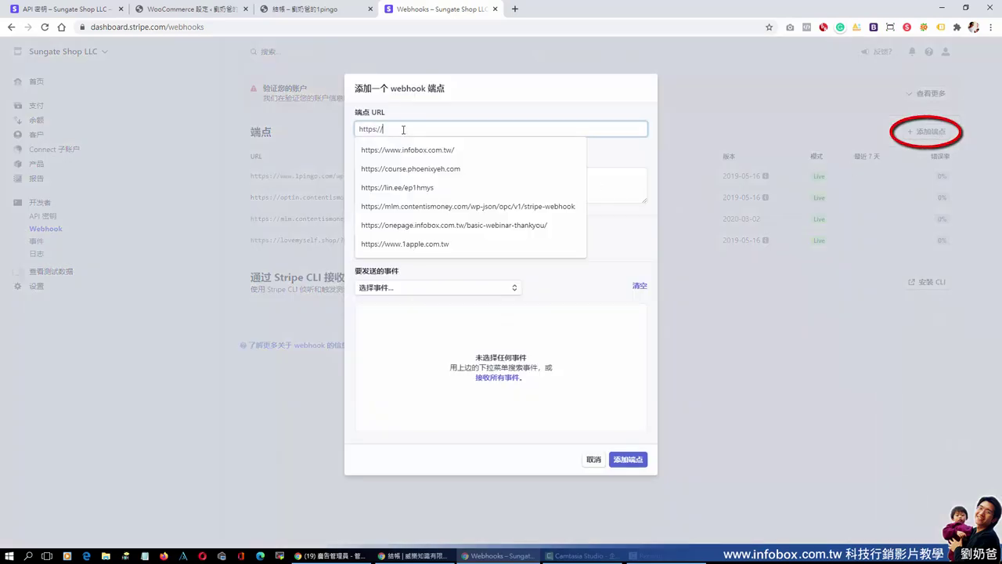
pyautogui.moveTo(384, 129); pyautogui.dragTo(354, 130)
pyautogui.rightClick(374, 131)
pyautogui.click(443, 176)
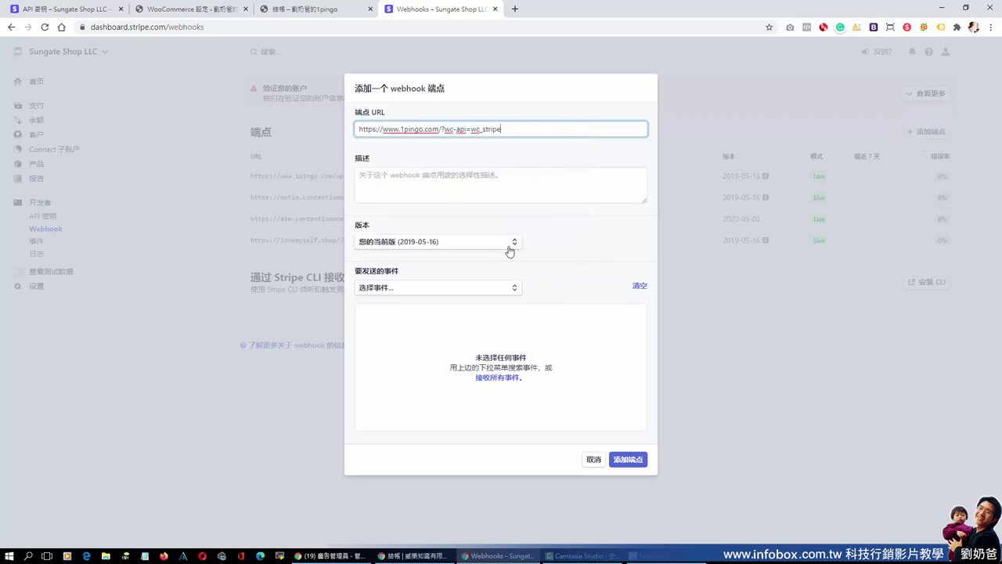
pyautogui.click(498, 378)
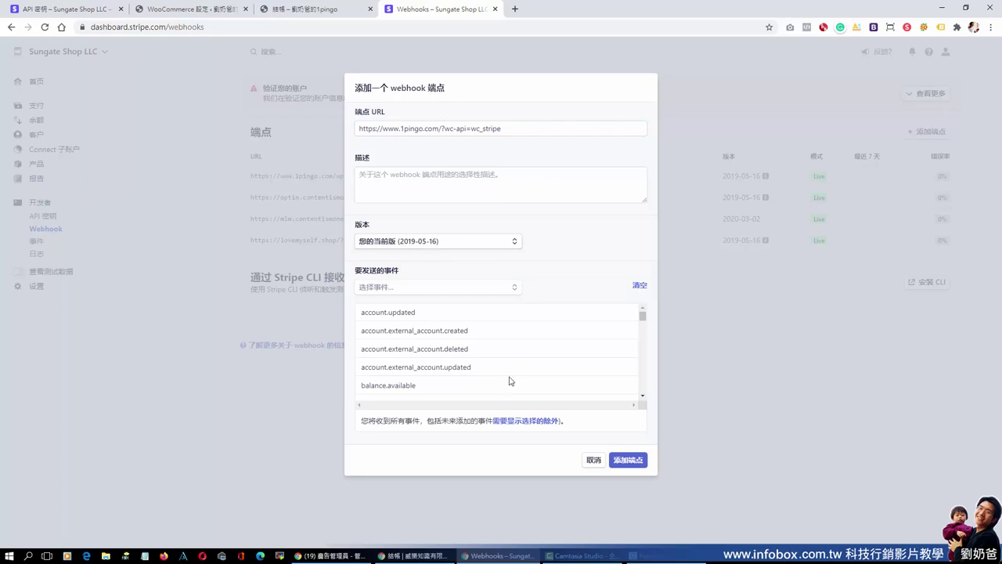
pyautogui.click(634, 463)
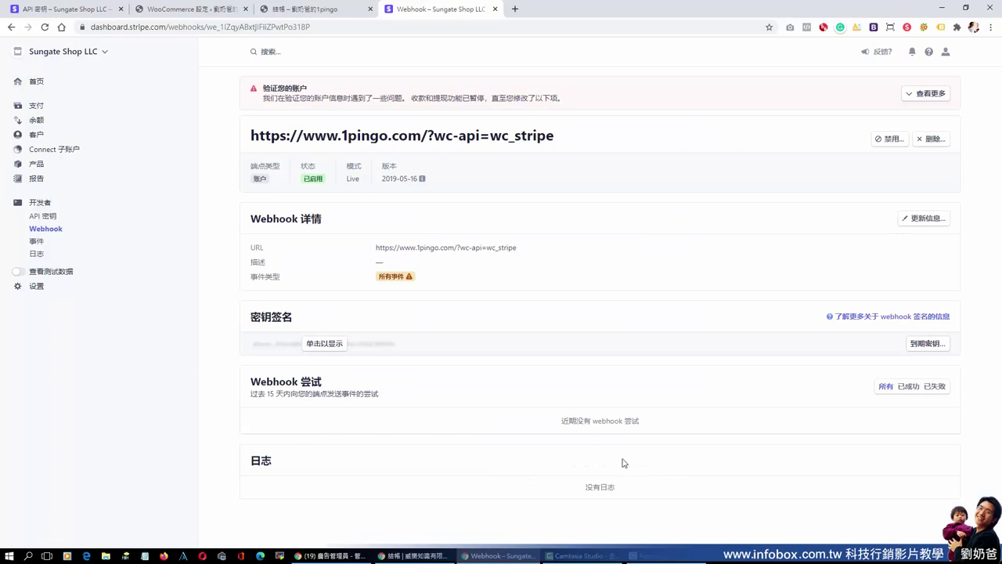
# Reveal the signing secret of the new webhook endpoint and copy it.
pyautogui.click(325, 345)
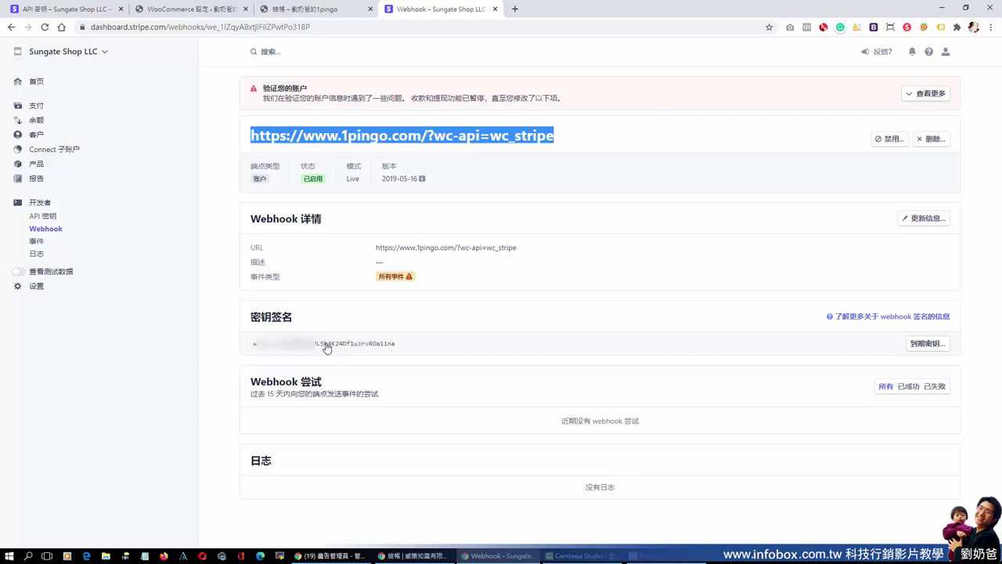
pyautogui.click(348, 343)
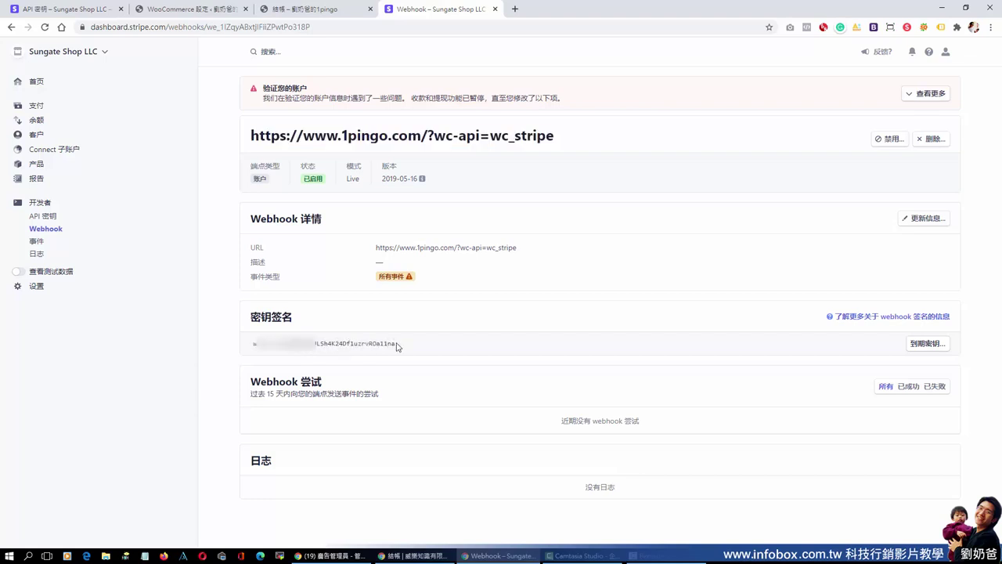
pyautogui.moveTo(397, 347); pyautogui.dragTo(253, 345)
pyautogui.rightClick(261, 345)
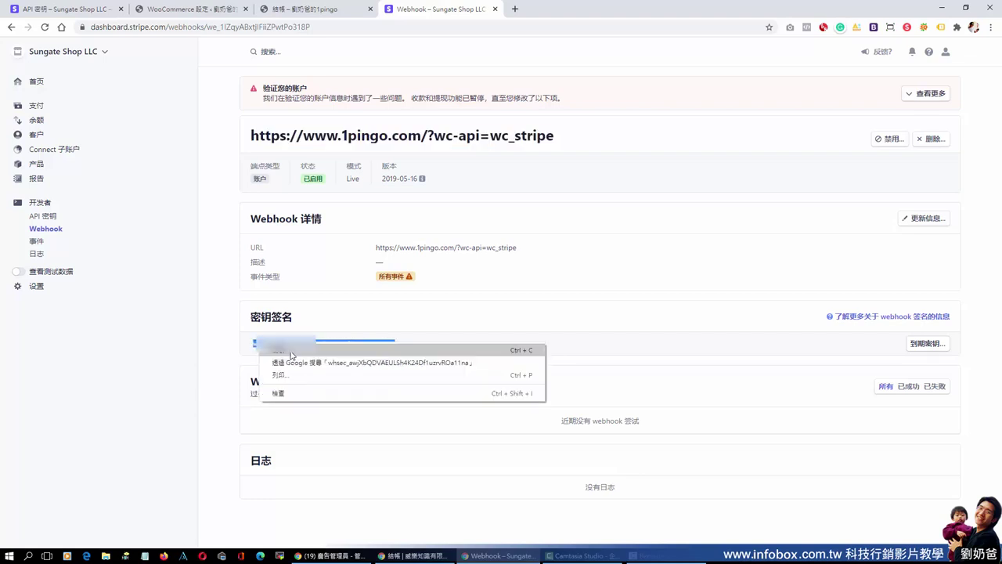
pyautogui.click(290, 352)
# Paste the signing secret into the Webhook Secret field of the WooCommerce Stripe settings and save the settings.
pyautogui.click(191, 9)
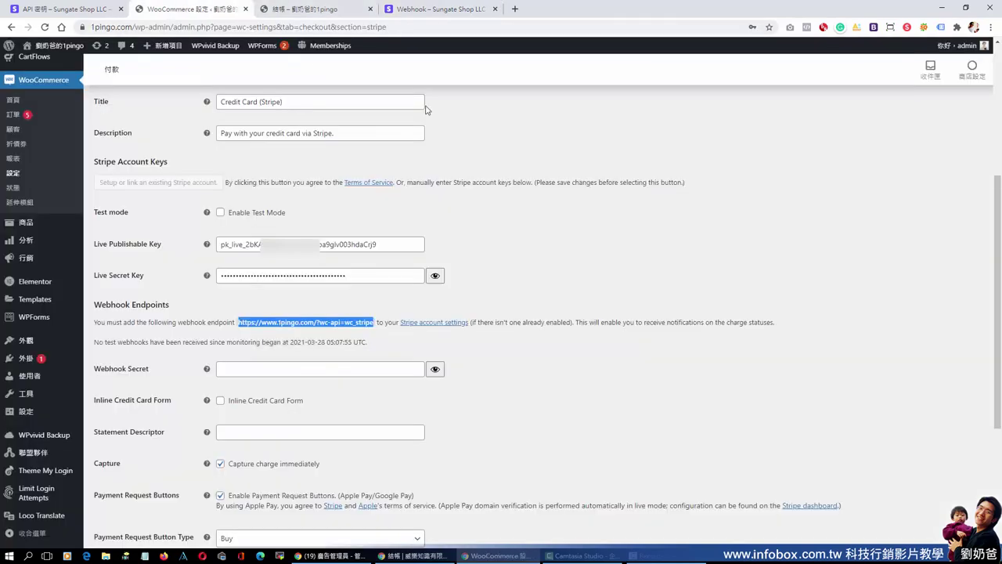
pyautogui.click(237, 371)
pyautogui.rightClick(250, 376)
pyautogui.click(280, 433)
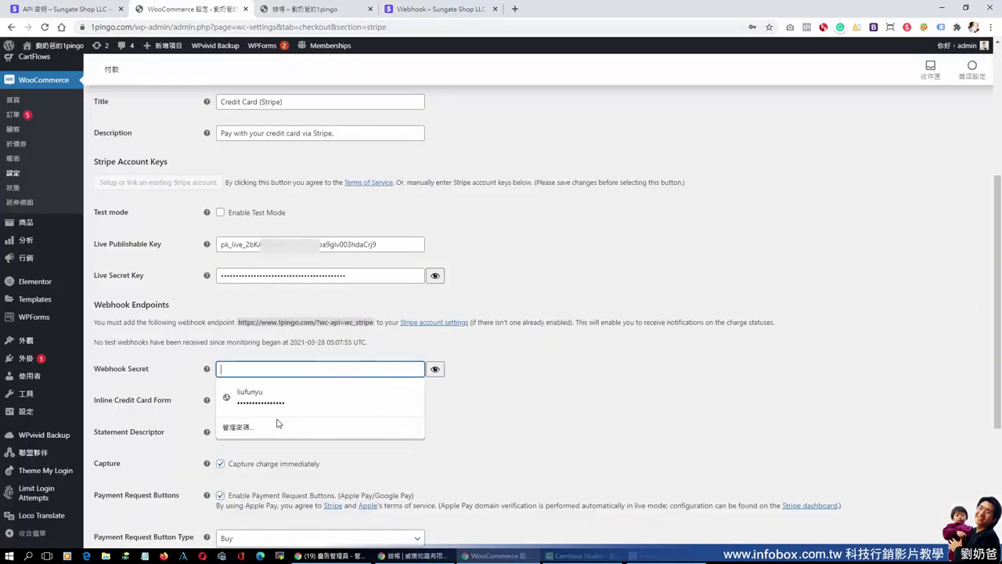
pyautogui.click(561, 404)
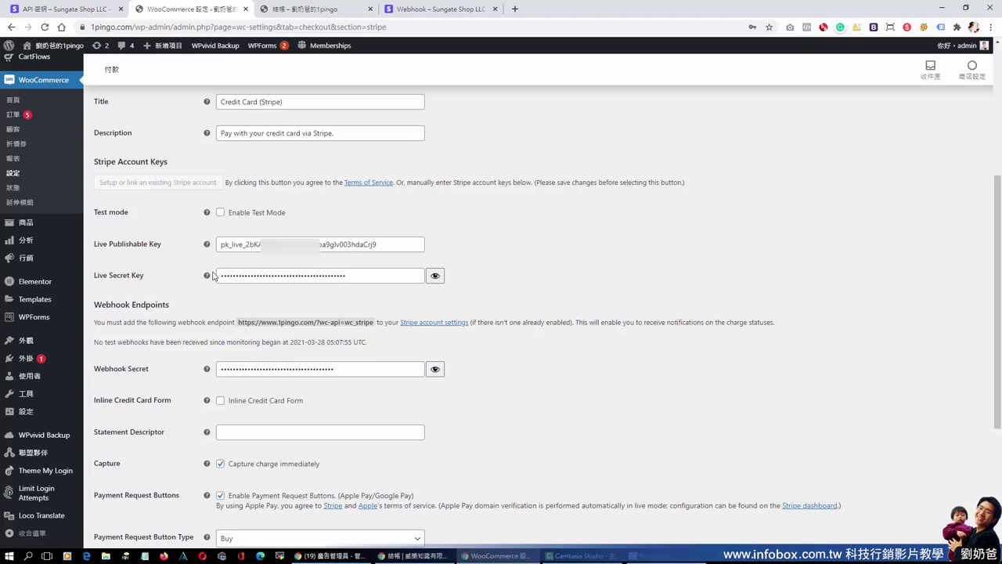
pyautogui.scroll(-3, 382, 244)
pyautogui.click(114, 494)
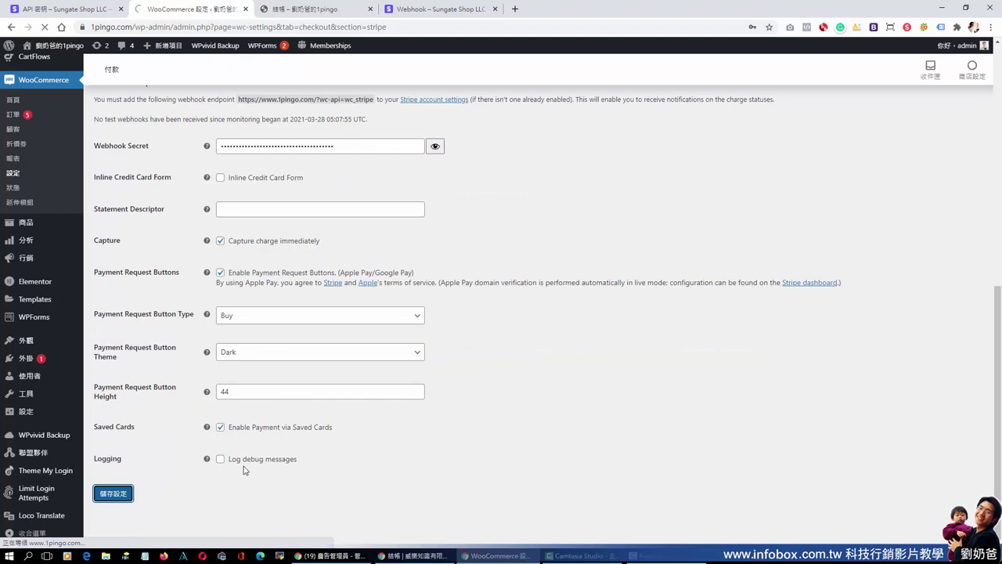
# Check the store's checkout page by choosing Credit Card (Stripe) as payment method and examining its description text and card fields.
pyautogui.hotkey('ctrl', 'Tab')
pyautogui.scroll(2, 253, 188)
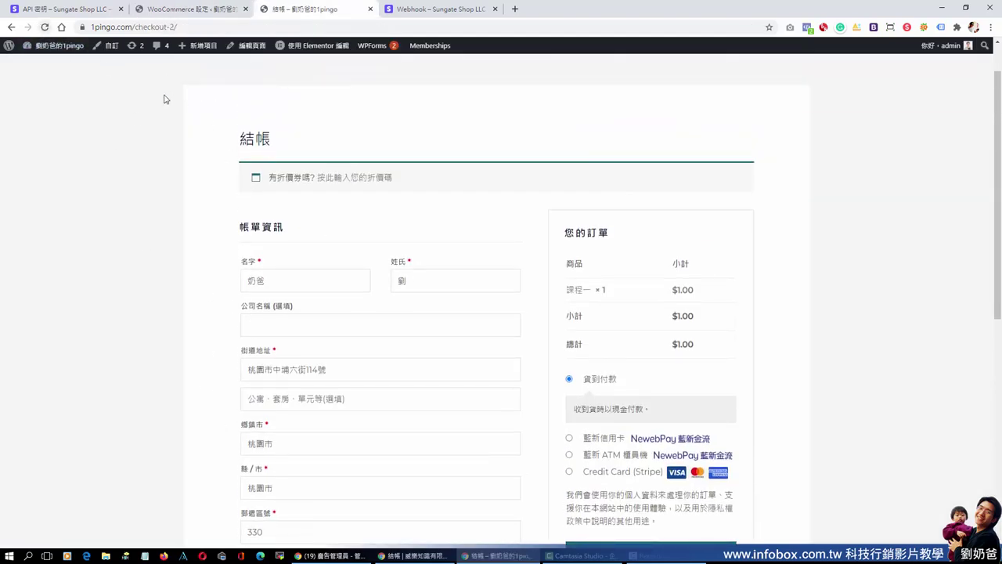
pyautogui.scroll(-2, 394, 294)
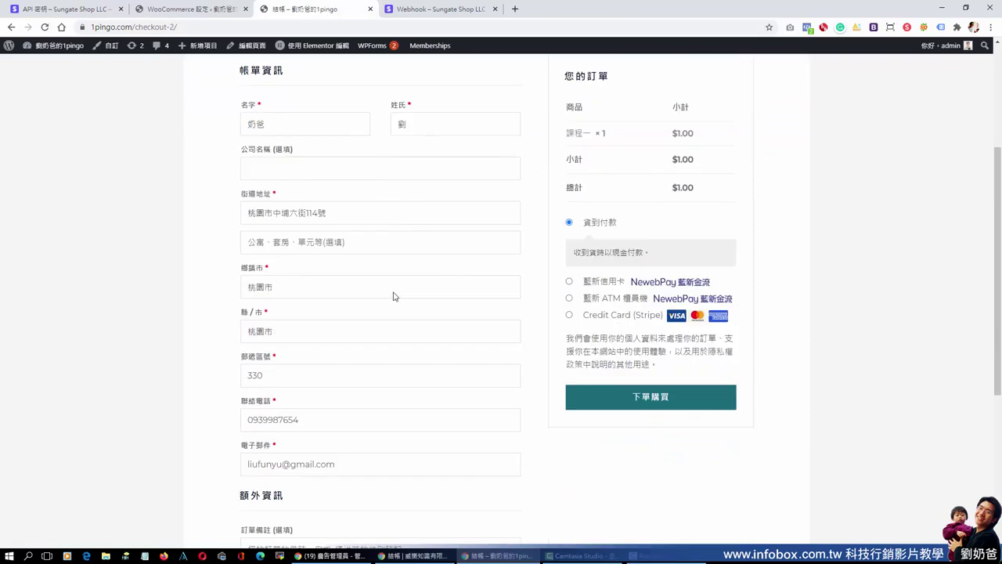
pyautogui.click(569, 315)
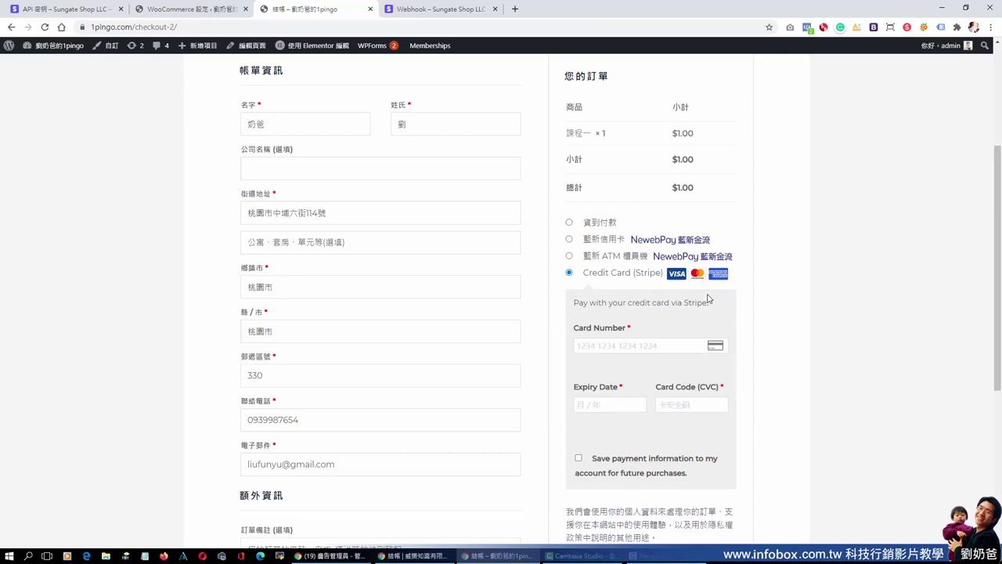
pyautogui.moveTo(574, 302); pyautogui.dragTo(714, 308)
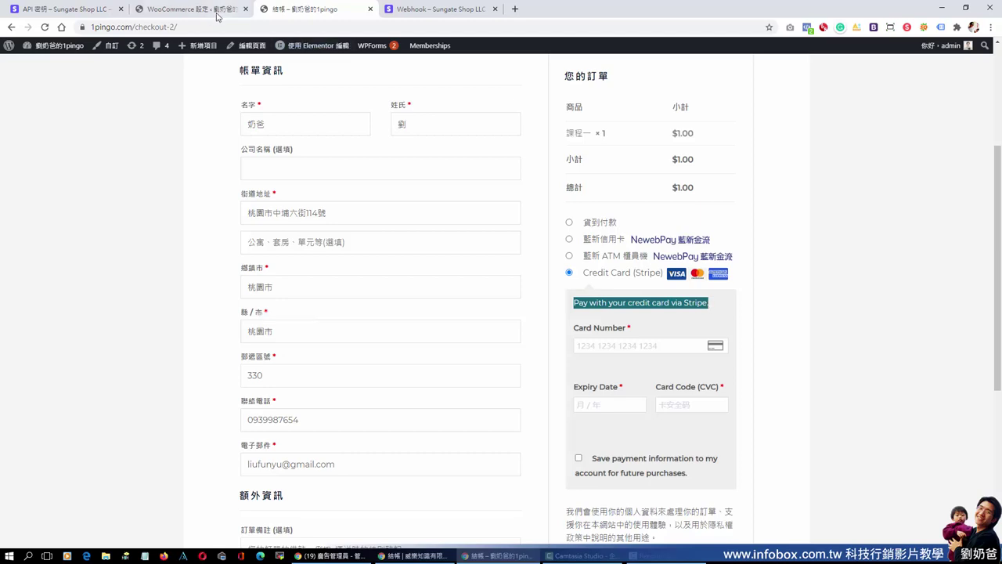
# Change the description in the WooCommerce Stripe settings to "使用信用卡線上刷卡經由 Stripe 金流支付".
pyautogui.click(204, 11)
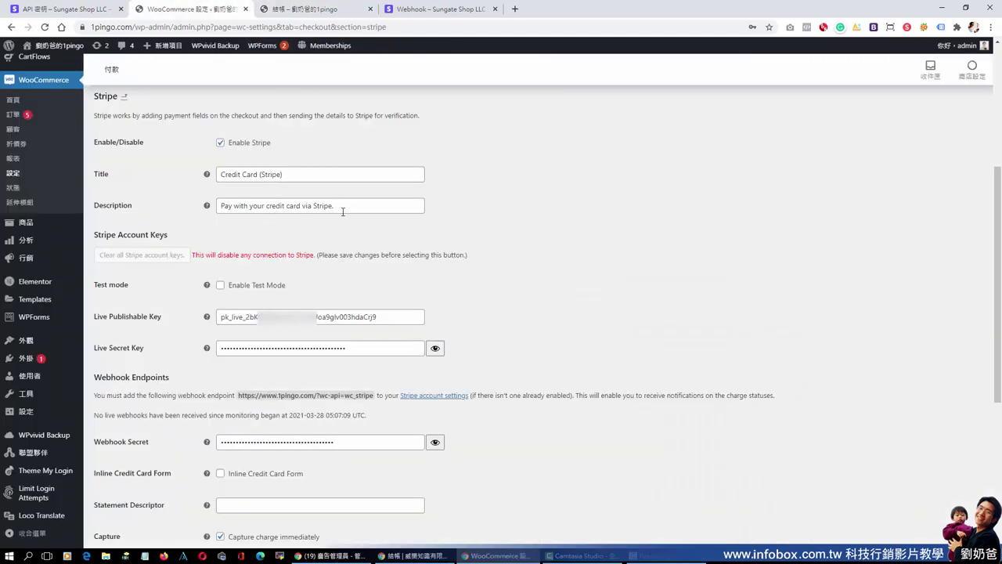
pyautogui.moveTo(337, 206); pyautogui.dragTo(223, 203)
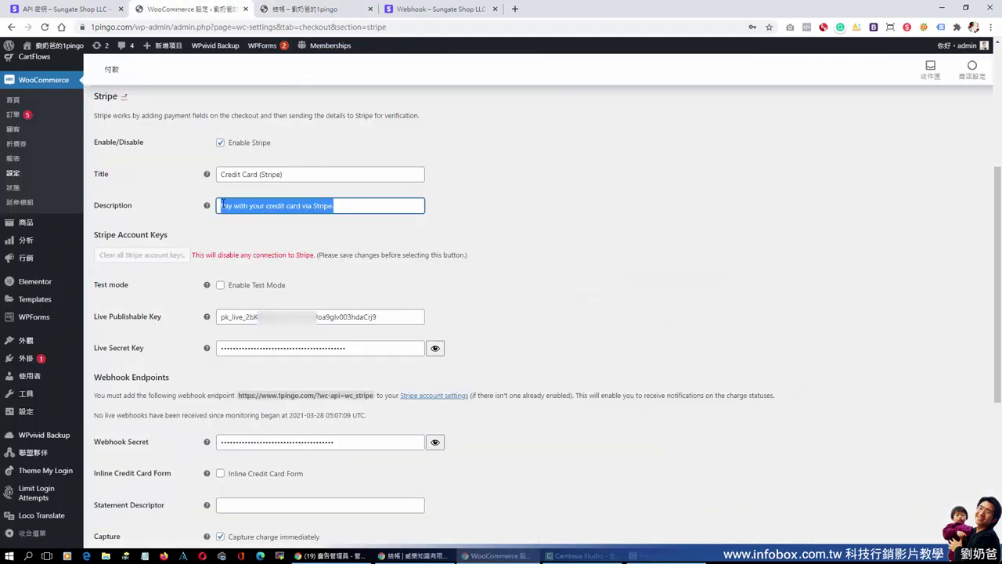
pyautogui.write('使用信用卡線上刷卡經由 Stripe 金流支付')
pyautogui.click(344, 228)
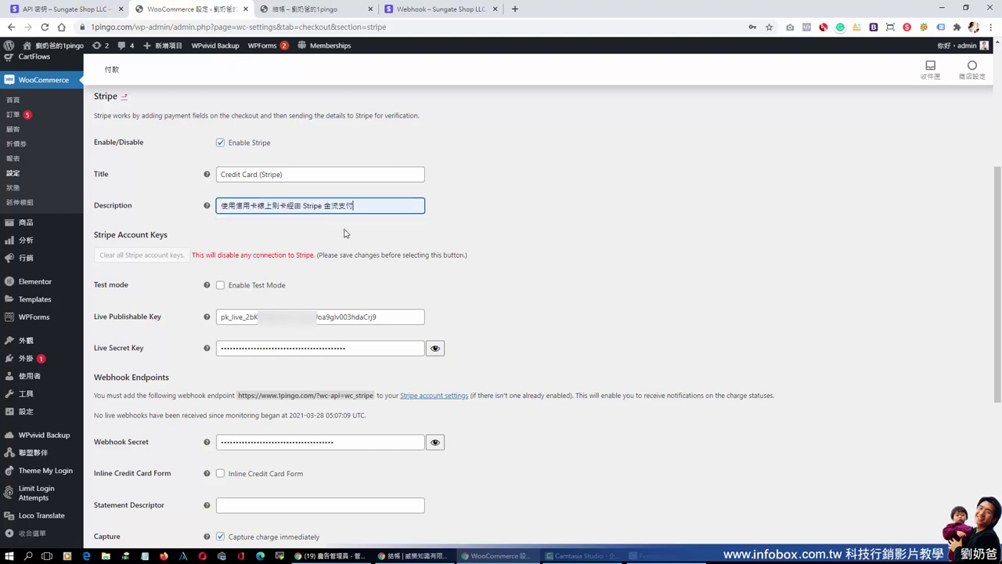
# Change the Stripe payment method's title to "信用卡 (Stripe)" and save the settings.
pyautogui.click(282, 175)
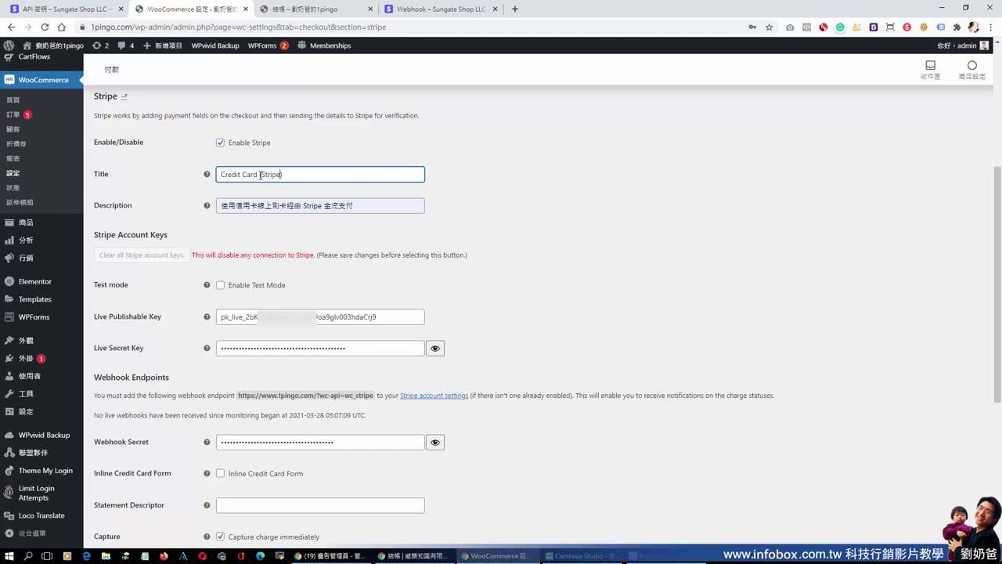
pyautogui.moveTo(258, 174); pyautogui.dragTo(181, 170)
pyautogui.write('信用卡')
pyautogui.scroll(-4, 317, 313)
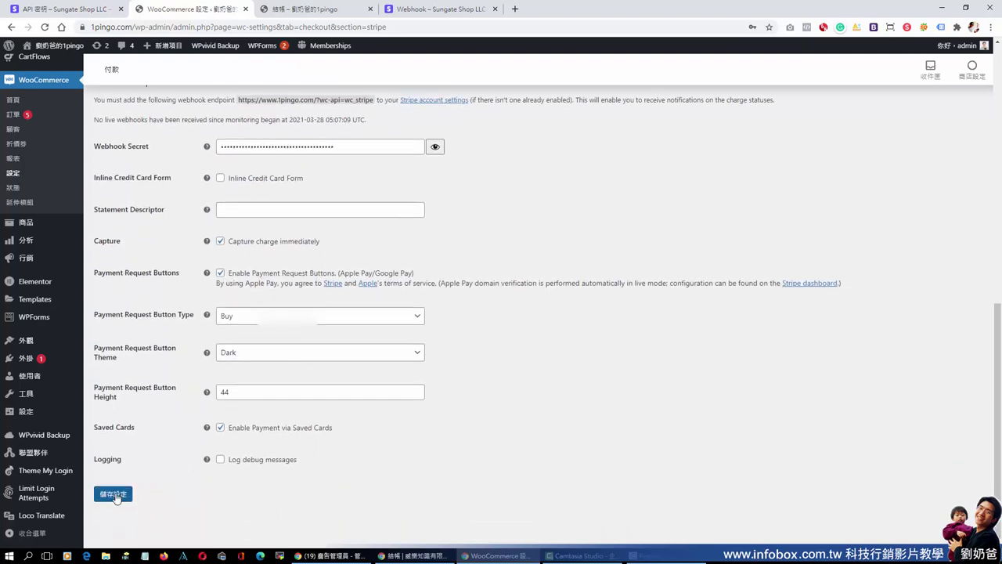
pyautogui.click(113, 494)
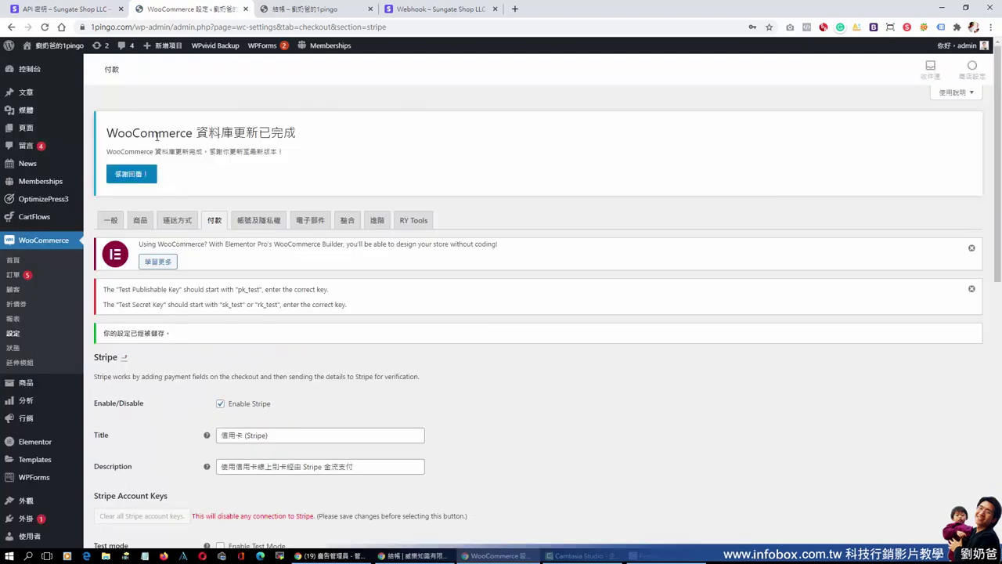
# Reload the store's checkout page, choose 信用卡 (Stripe) as payment method, and check its Chinese title and description text.
pyautogui.click(301, 11)
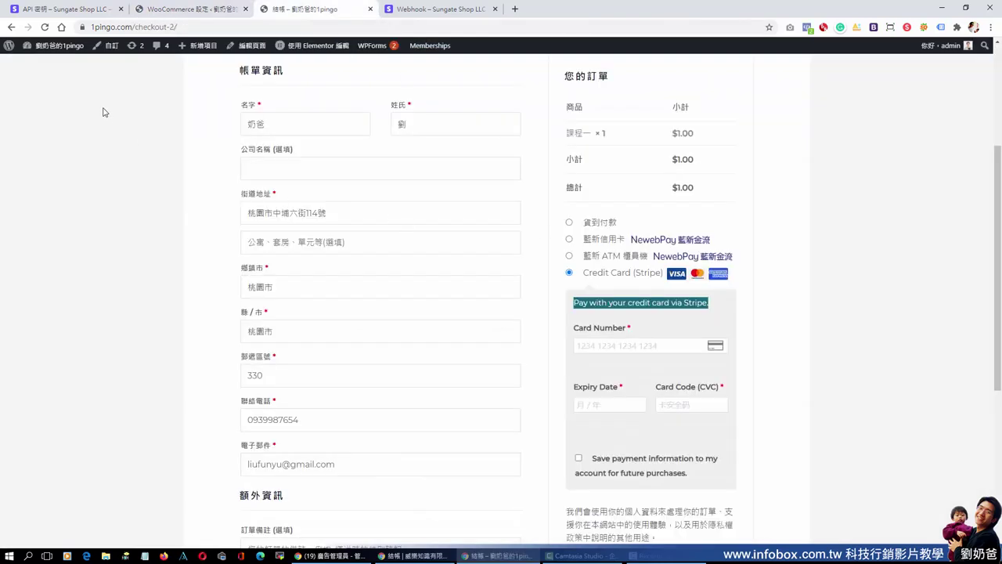
pyautogui.click(45, 26)
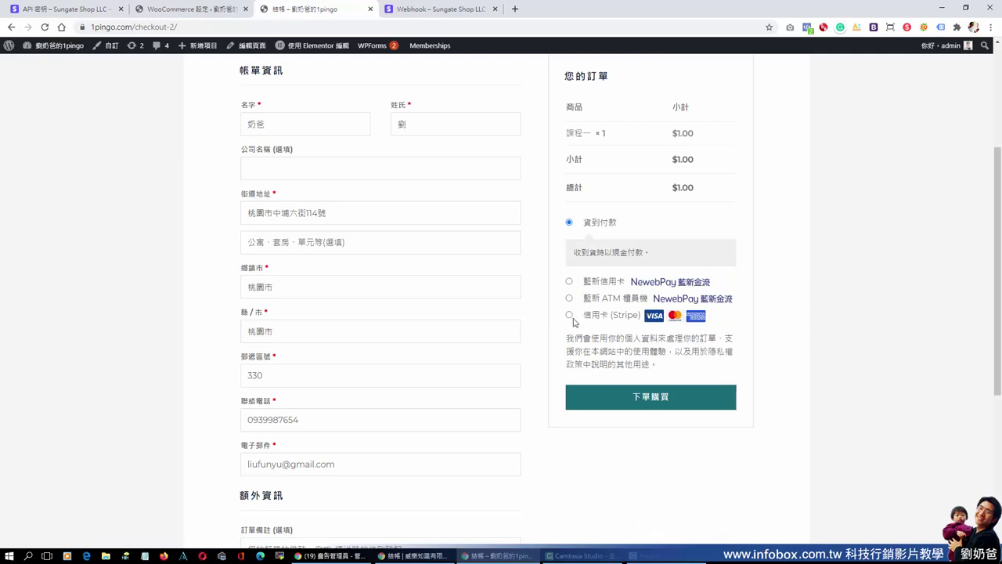
pyautogui.doubleClick(589, 317)
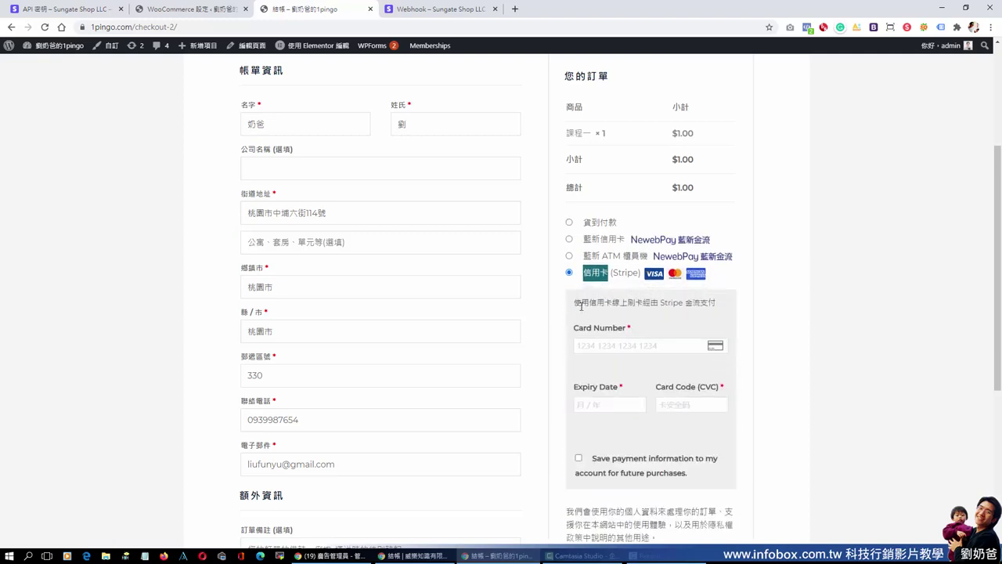
pyautogui.moveTo(577, 304); pyautogui.dragTo(726, 305)
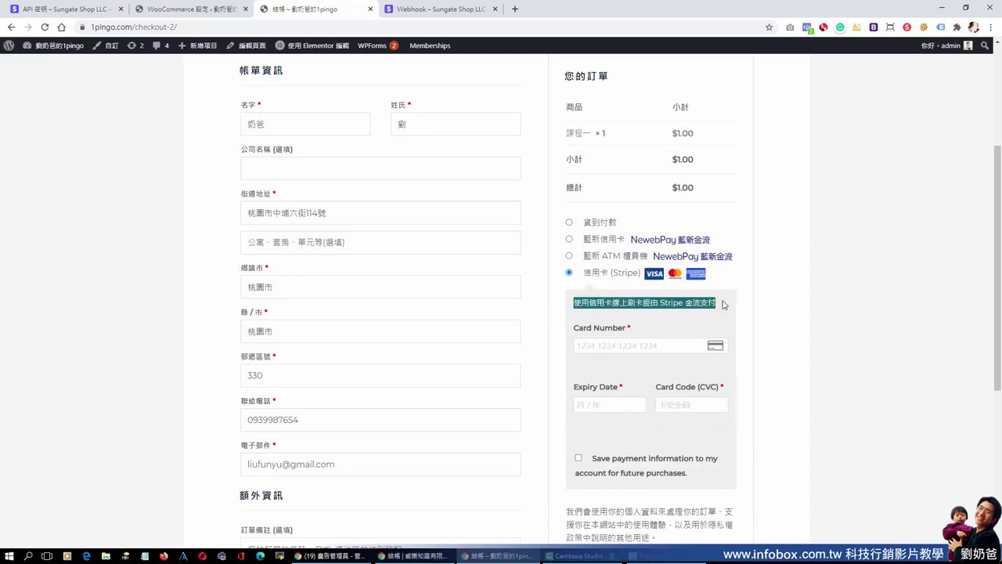
pyautogui.click(727, 305)
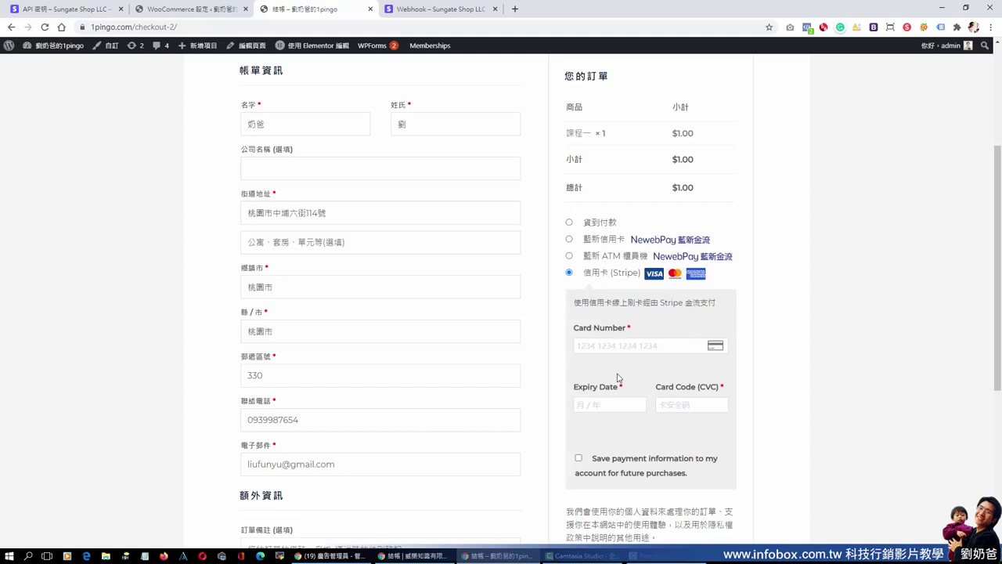
# Enable saving the payment information for future purchases in the Stripe card form and review the rest of the checkout page.
pyautogui.click(626, 346)
pyautogui.click(578, 457)
pyautogui.scroll(-3, 687, 453)
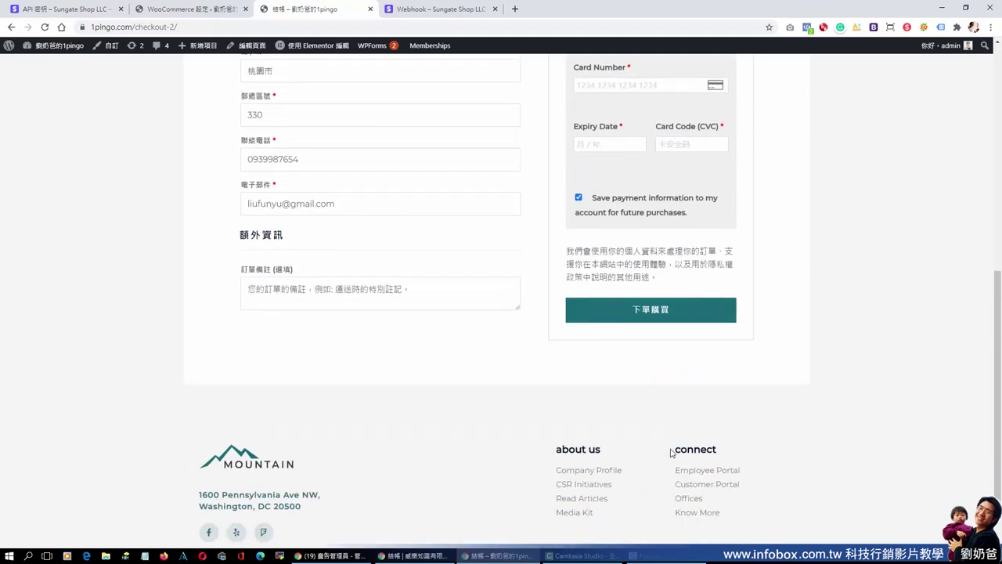
pyautogui.scroll(4, 707, 368)
pyautogui.scroll(1, 709, 379)
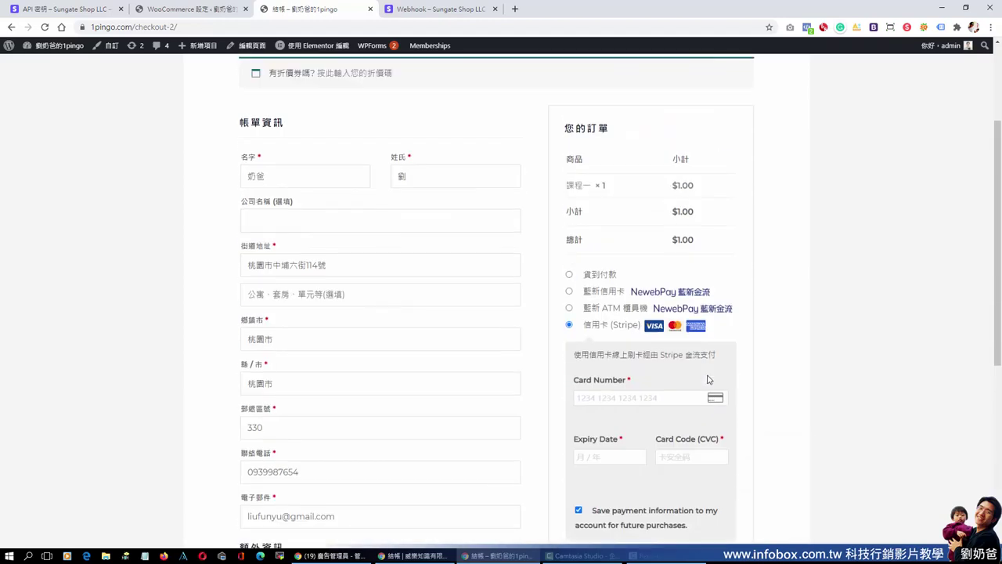
# Compare the 藍新信用卡 (NewebPay) payment option with Stripe by selecting it, and switch back to 信用卡 (Stripe).
pyautogui.click(569, 292)
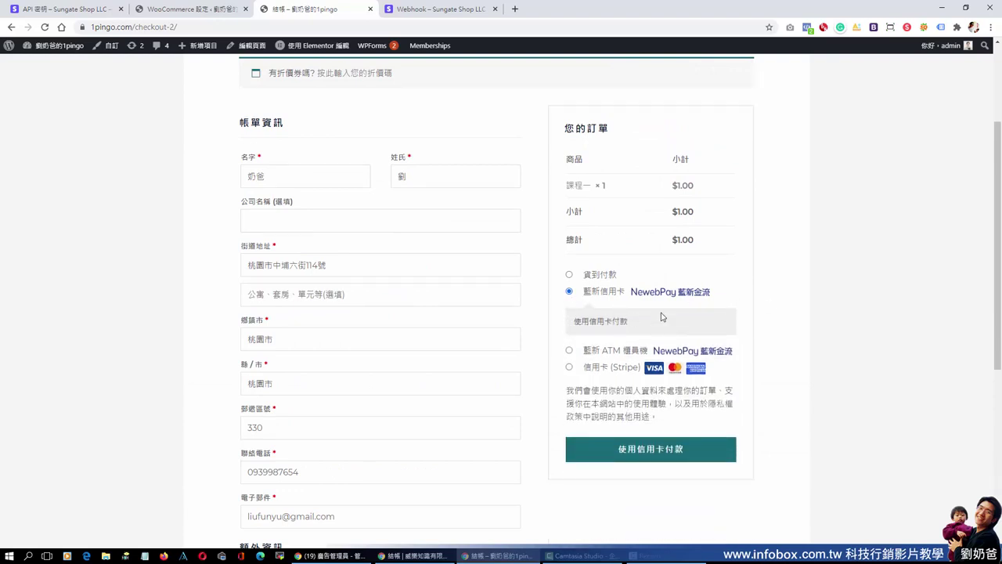
pyautogui.click(650, 446)
pyautogui.click(88, 27)
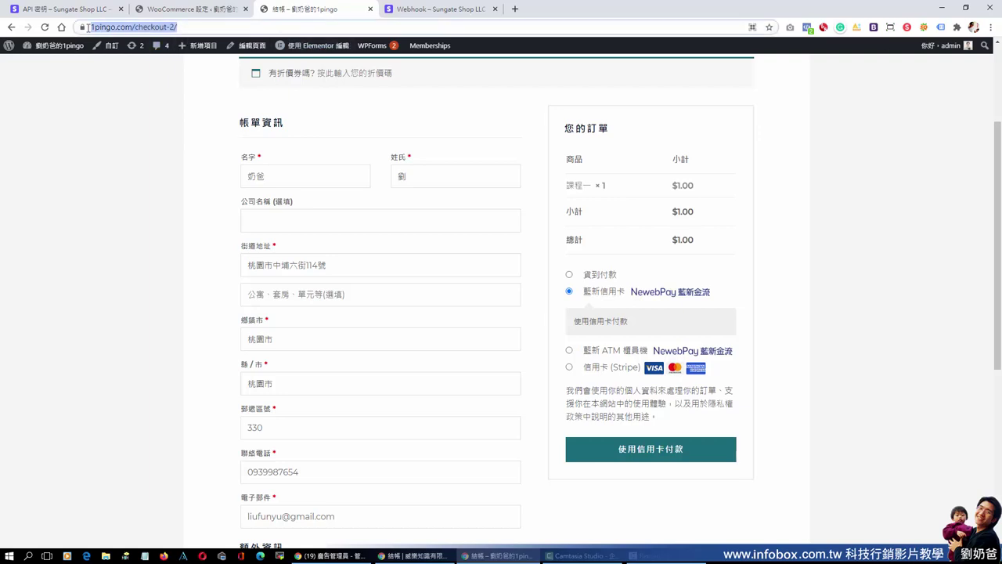
pyautogui.click(611, 366)
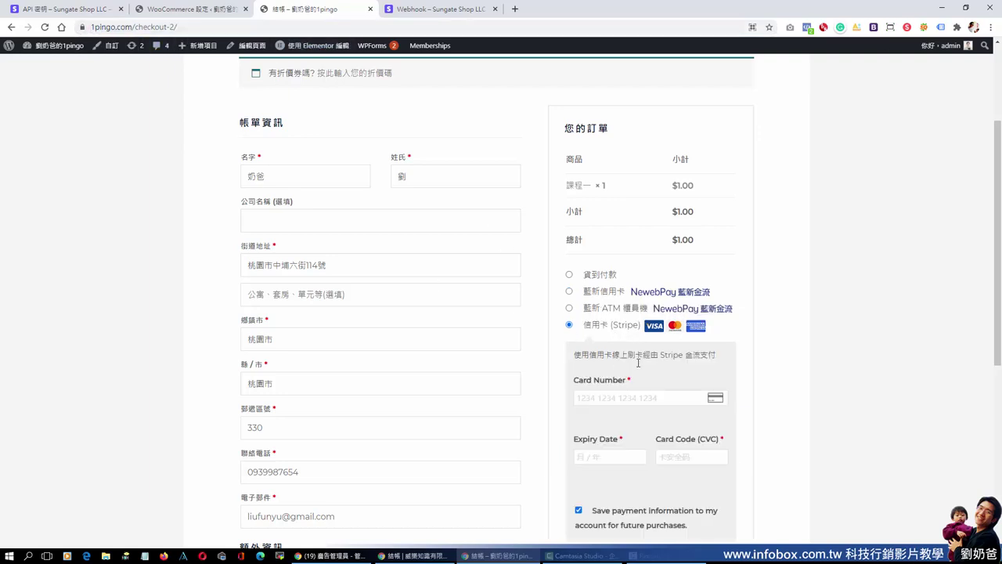